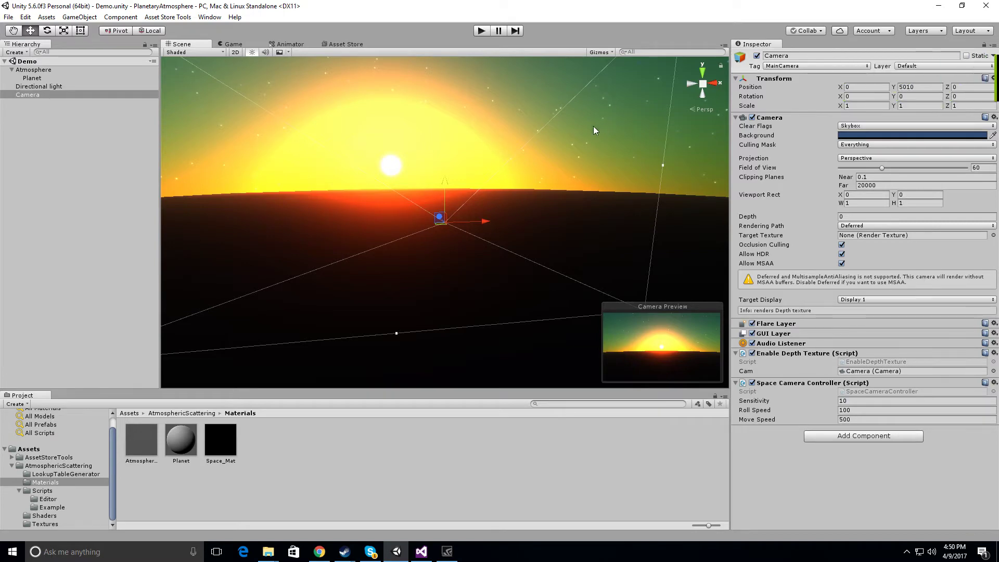
Examine the planet's atmosphere and sunlight in the scene from the horizon and from space.
{"action": "left_click_drag", "start_coordinate": [593, 126], "coordinate": [536, 145], "text": "alt"}
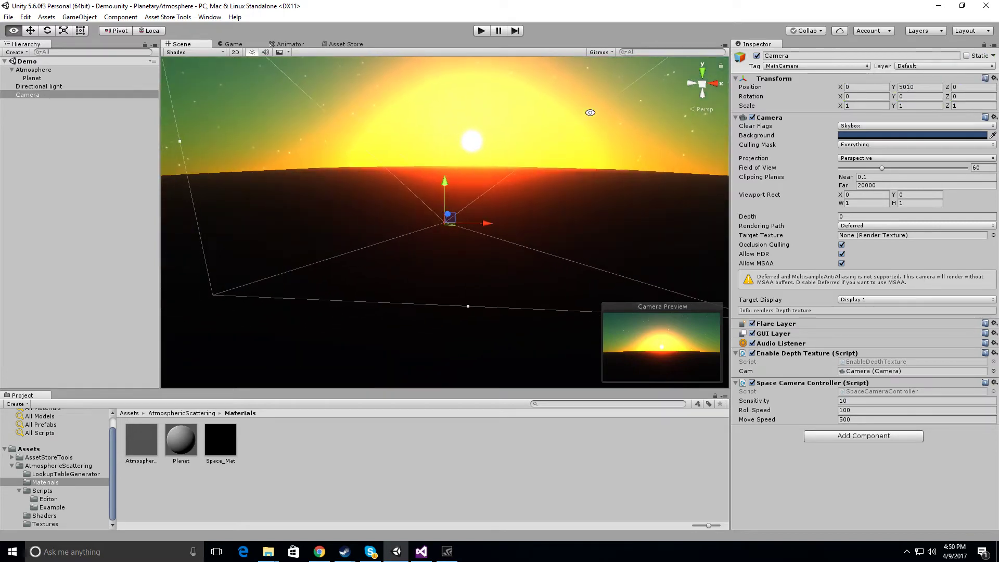
{"action": "left_click_drag", "start_coordinate": [590, 113], "coordinate": [551, 124], "text": "alt"}
{"action": "left_click", "coordinate": [557, 105]}
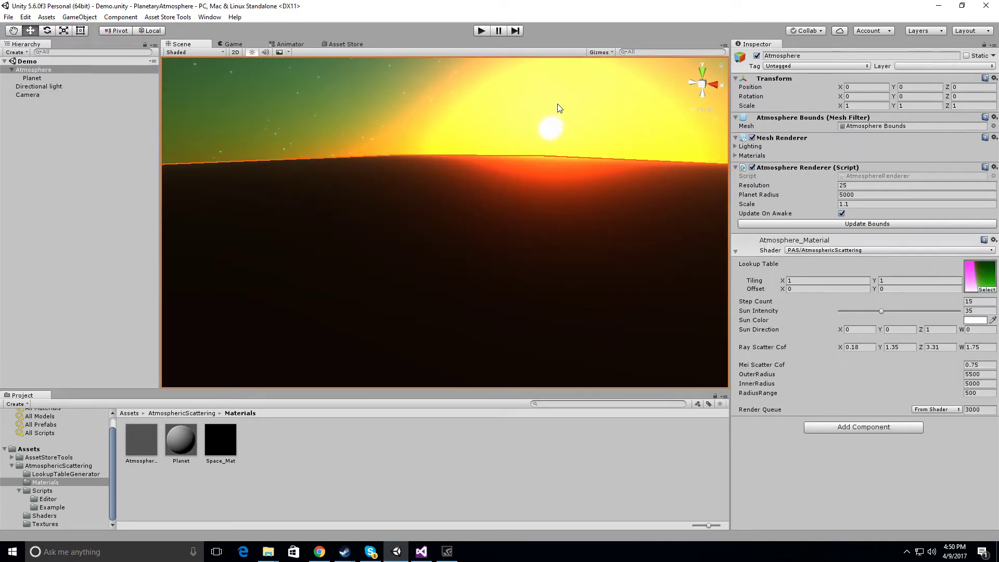
{"action": "key", "text": "f"}
{"action": "left_click_drag", "start_coordinate": [499, 139], "coordinate": [449, 143], "text": "alt"}
{"action": "scroll", "coordinate": [545, 133], "scroll_direction": "up", "scroll_amount": 5}
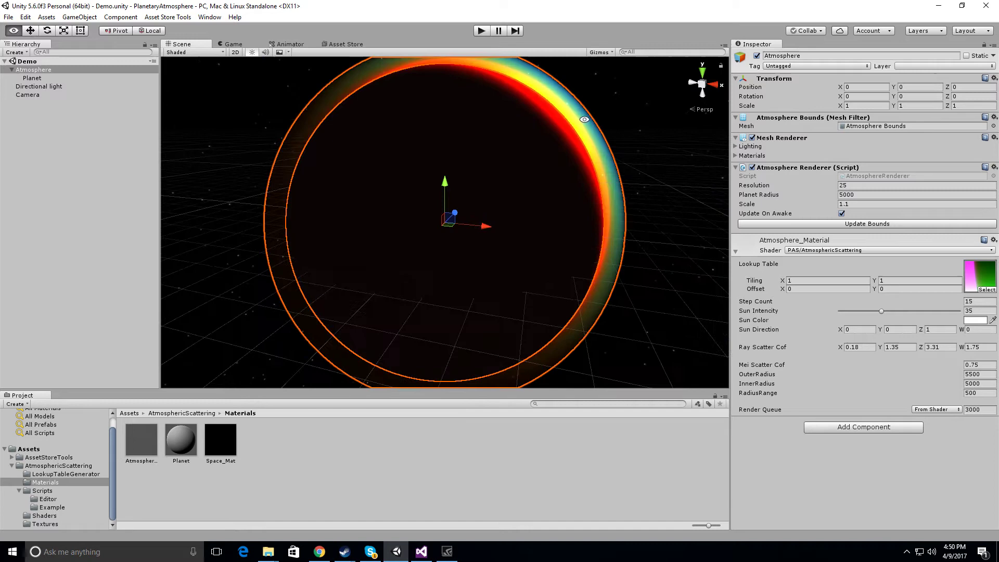
{"action": "left_click_drag", "start_coordinate": [585, 119], "coordinate": [559, 125], "text": "alt"}
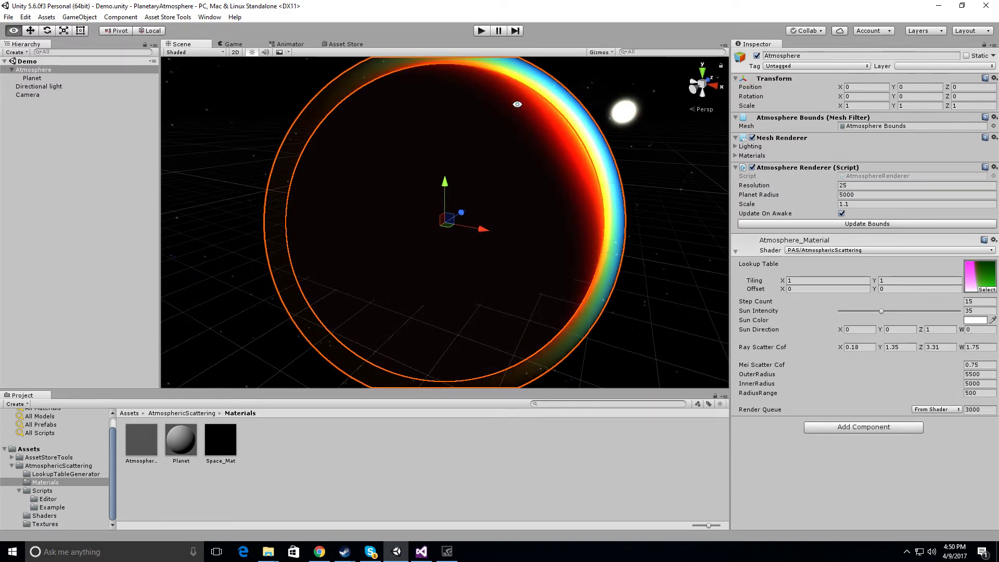
{"action": "left_click_drag", "start_coordinate": [517, 103], "coordinate": [359, 161], "text": "alt"}
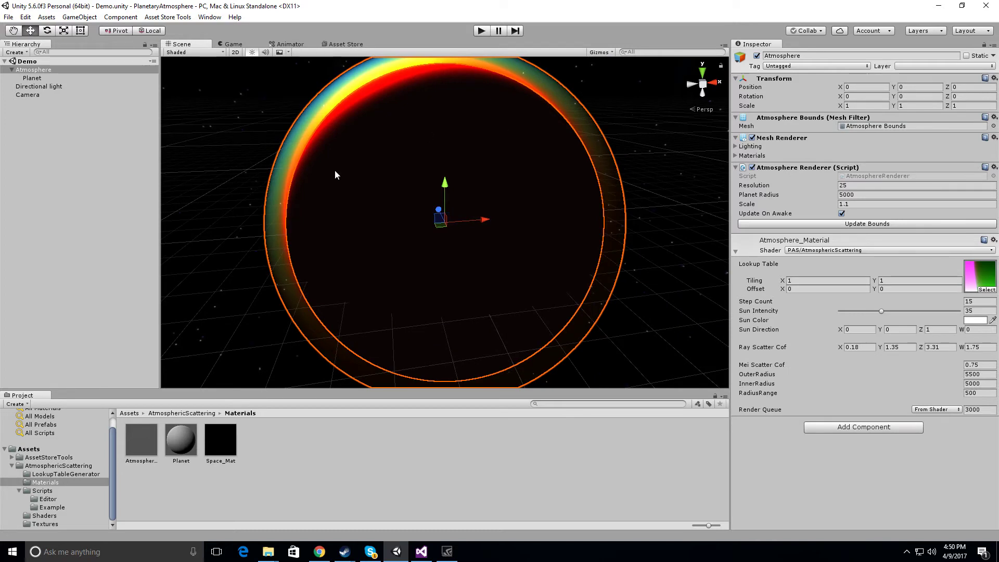
Create a material named Mars_Atmosphere_Mat in the project's Materials folder.
{"action": "right_click", "coordinate": [146, 478]}
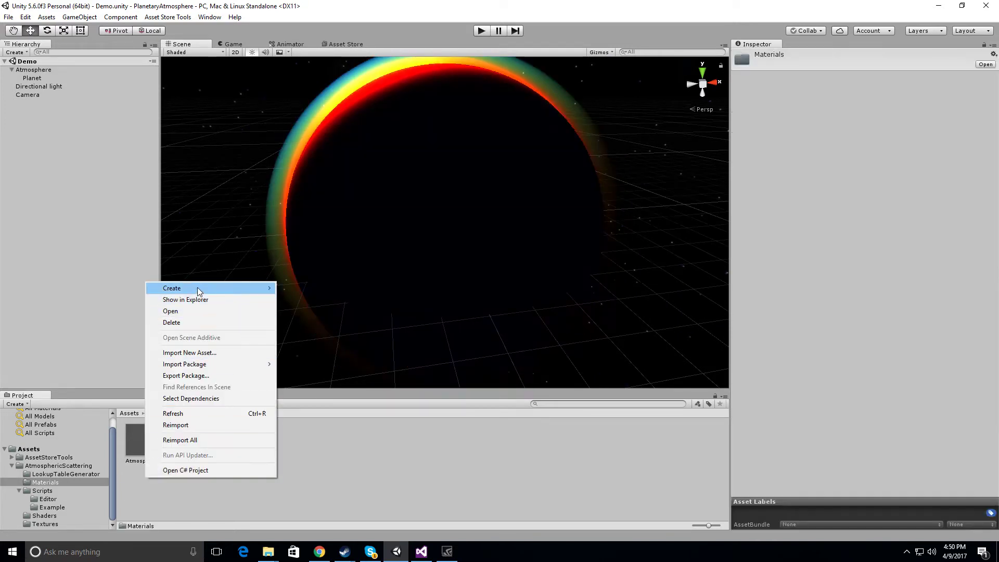
{"action": "mouse_move", "coordinate": [198, 287]}
{"action": "left_click", "coordinate": [310, 120]}
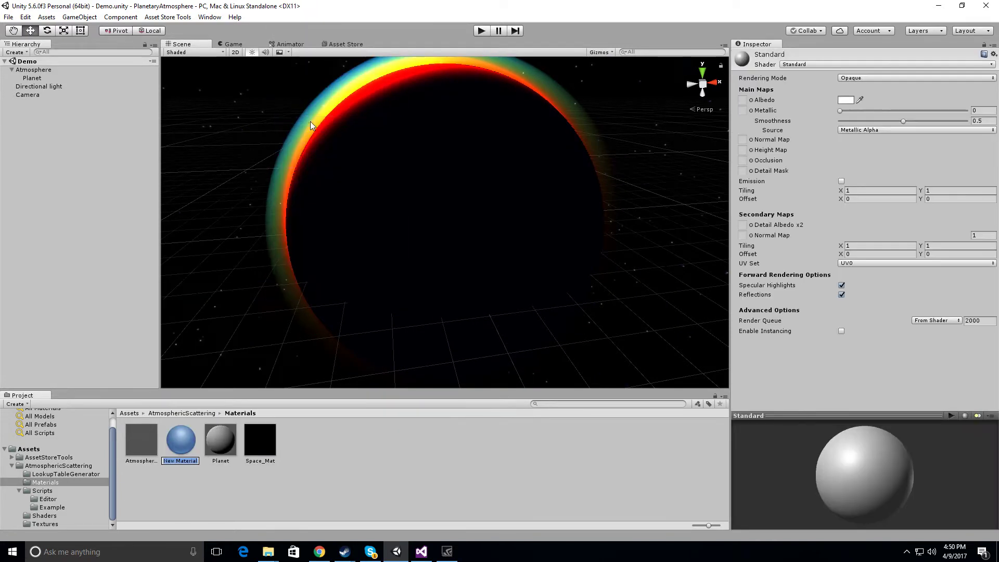
{"action": "type", "text": "Mars_A"}
{"action": "key", "text": "BackSpace"}
{"action": "key", "text": "BackSpace"}
{"action": "key", "text": "BackSpace"}
{"action": "key", "text": "BackSpace"}
{"action": "key", "text": "BackSpace"}
{"action": "key", "text": "BackSpace"}
{"action": "type", "text": "Atmosphere_Mat"}
{"action": "key", "text": "Return"}
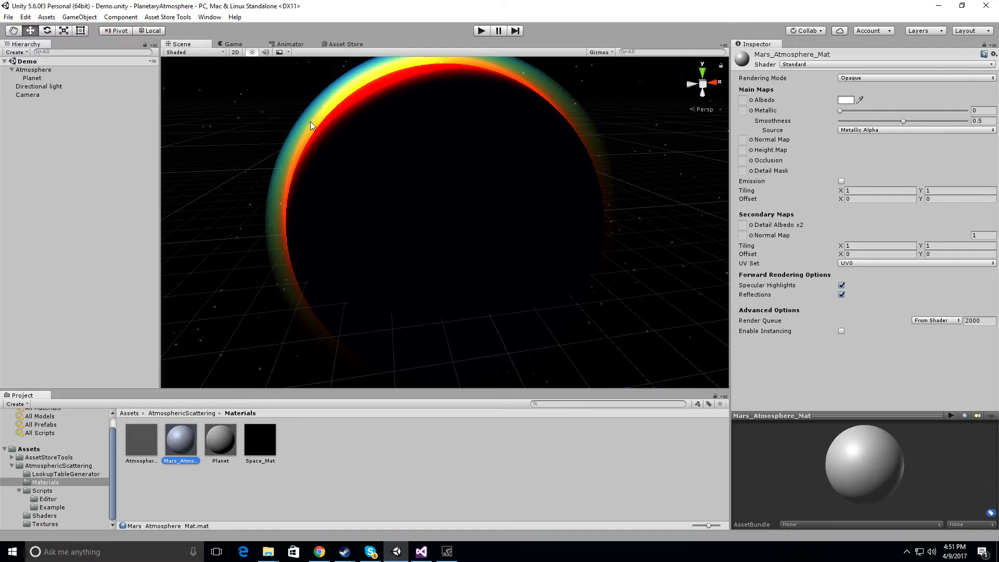
Assign the PAS/AtmosphericScattering shader to Mars_Atmosphere_Mat and apply the material to the atmosphere in the scene.
{"action": "left_click", "coordinate": [797, 64]}
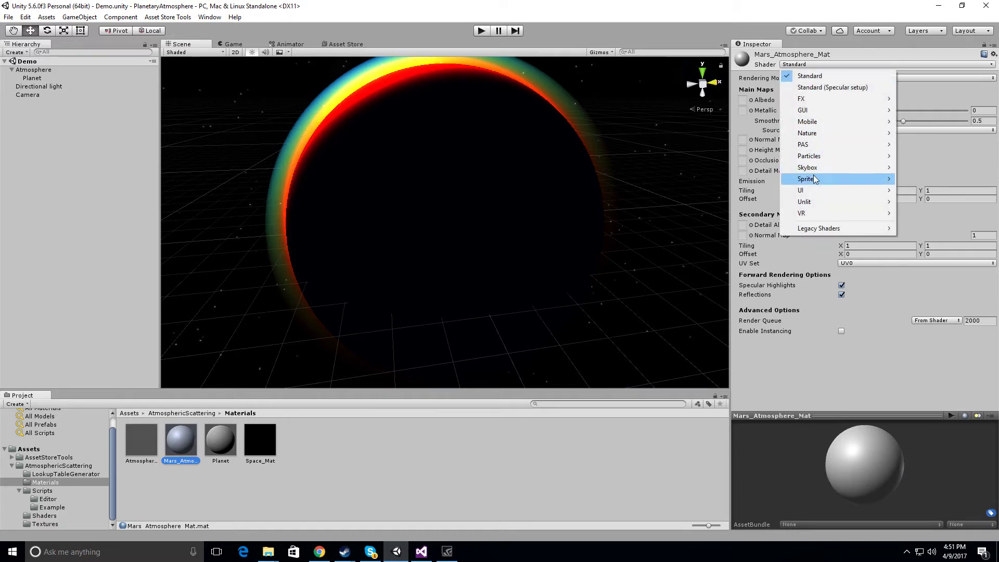
{"action": "mouse_move", "coordinate": [810, 146]}
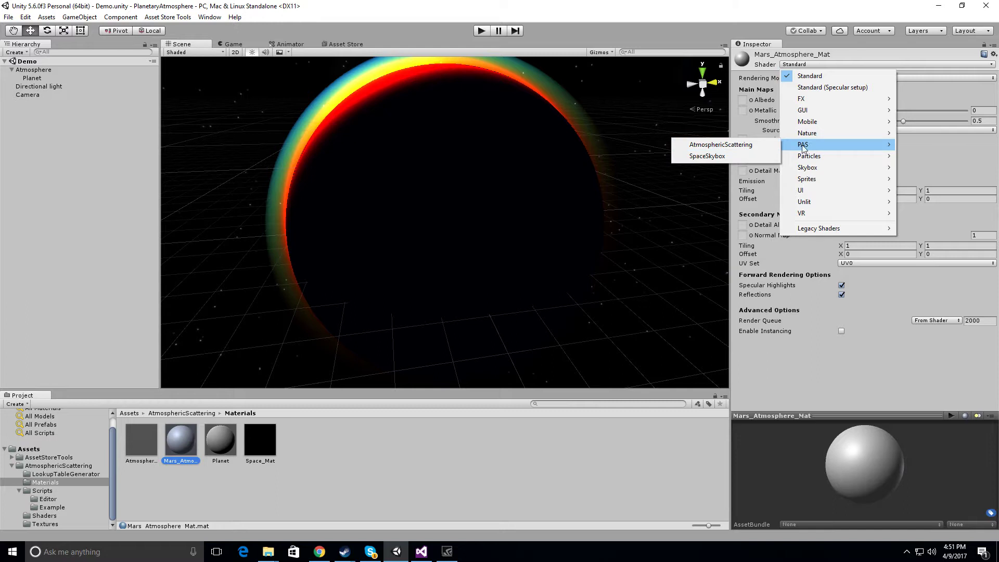
{"action": "left_click", "coordinate": [739, 146]}
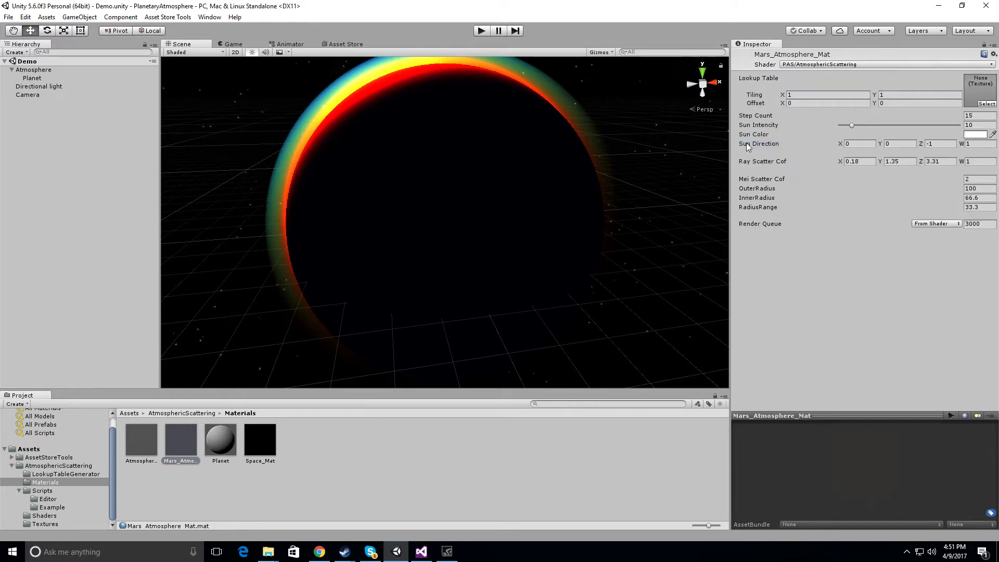
{"action": "left_click", "coordinate": [989, 103]}
{"action": "left_click_drag", "start_coordinate": [175, 453], "coordinate": [286, 171]}
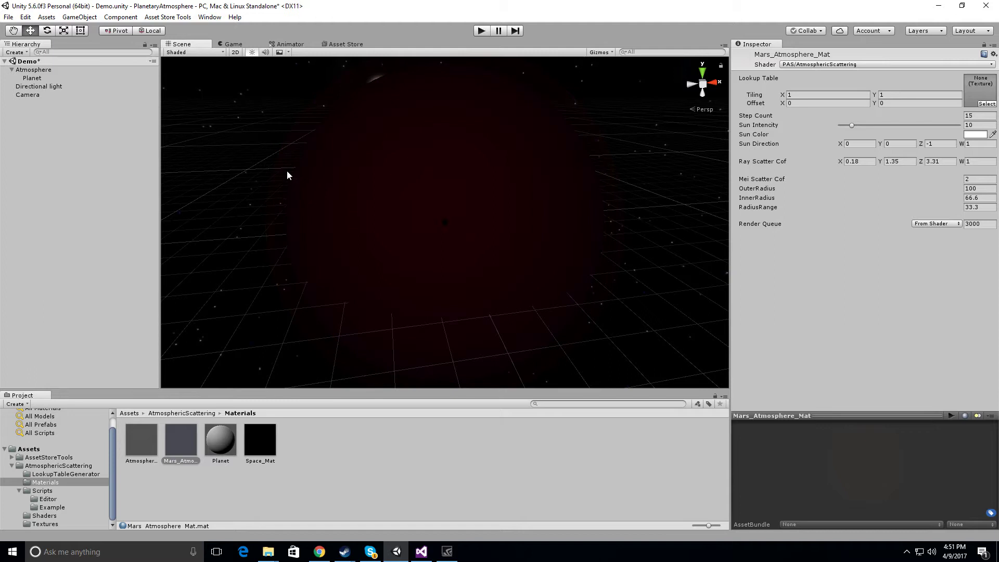
Set the Sun Direction Z value of Mars_Atmosphere_Mat to 1 and check the lighting on the planet.
{"action": "left_click", "coordinate": [930, 145]}
{"action": "key", "text": "BackSpace"}
{"action": "type", "text": "1"}
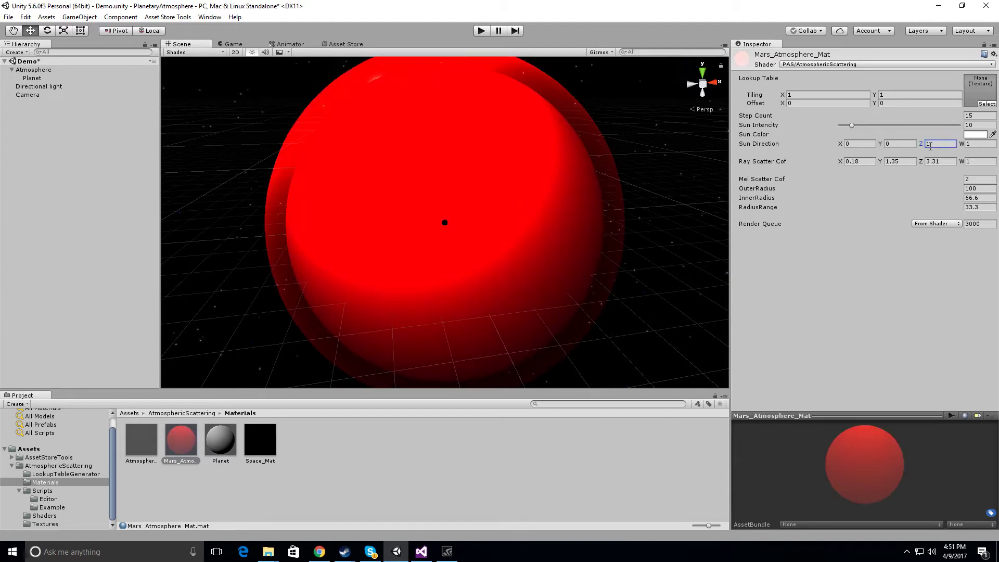
{"action": "left_click_drag", "start_coordinate": [579, 176], "coordinate": [646, 171], "text": "alt"}
Switch to the Release folder in File Explorer and delete the old Atmosphere EXR lookup table.
{"action": "left_click", "coordinate": [975, 100]}
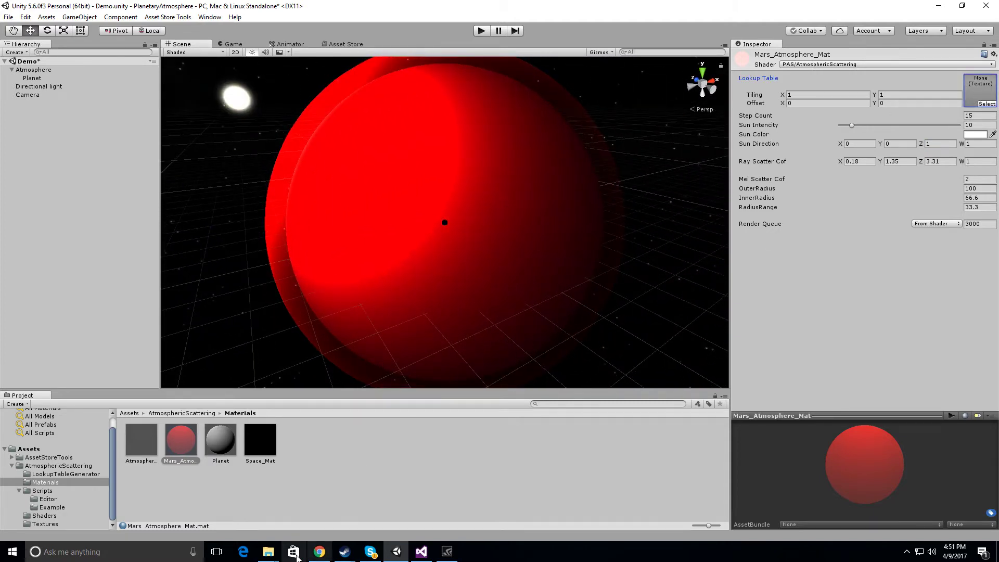
{"action": "mouse_move", "coordinate": [268, 550]}
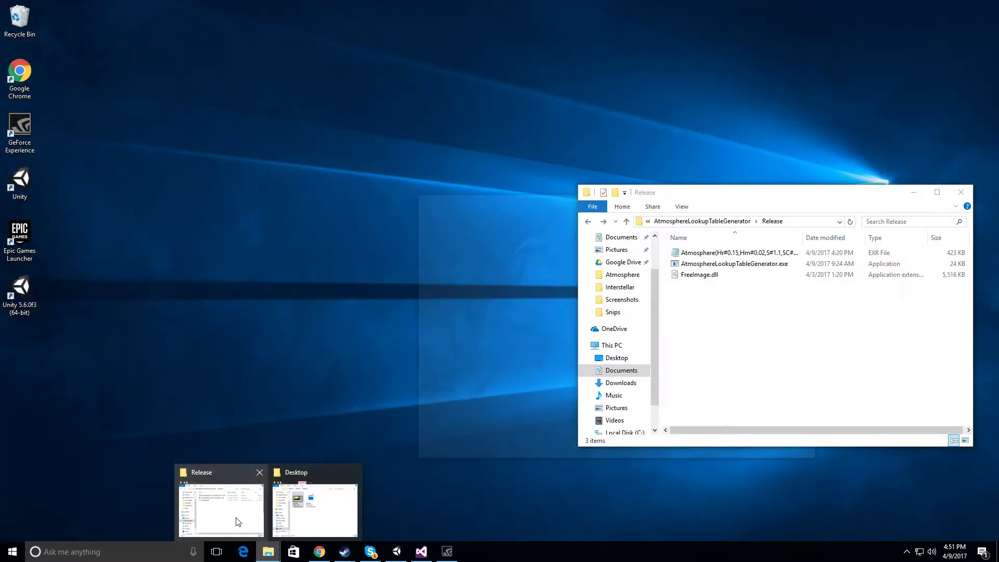
{"action": "left_click", "coordinate": [236, 521]}
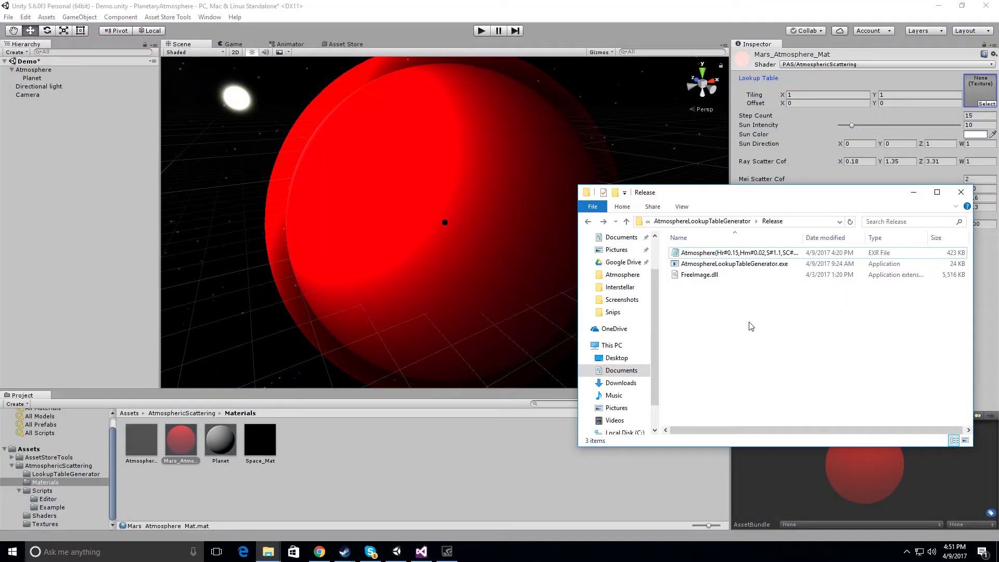
{"action": "left_click_drag", "start_coordinate": [738, 203], "coordinate": [697, 190]}
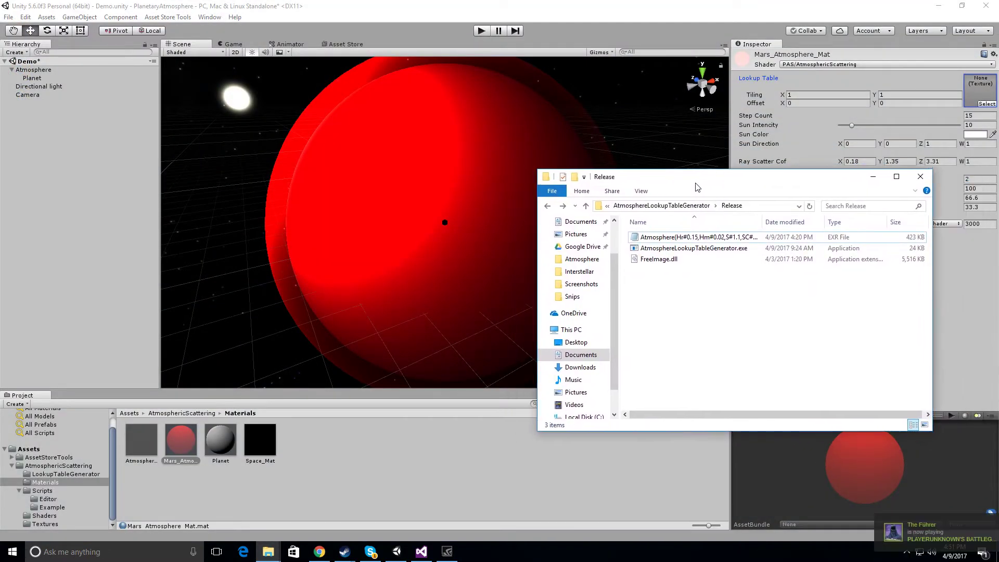
{"action": "left_click", "coordinate": [714, 241]}
{"action": "key", "text": "Delete"}
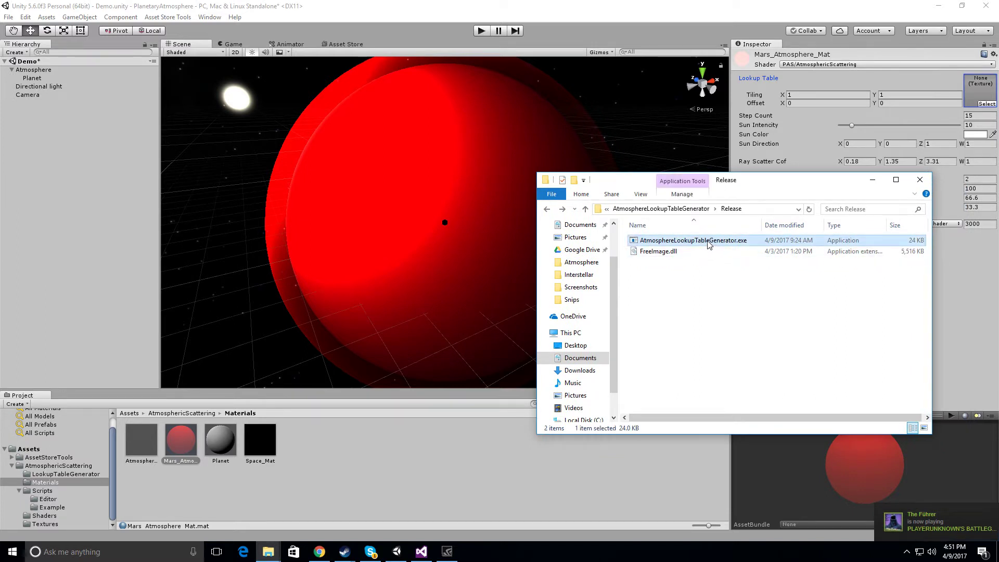
Run AtmosphereLookupTableGenerator.exe and enter a resolution of 512 and a step count of 100.
{"action": "double_click", "coordinate": [681, 245]}
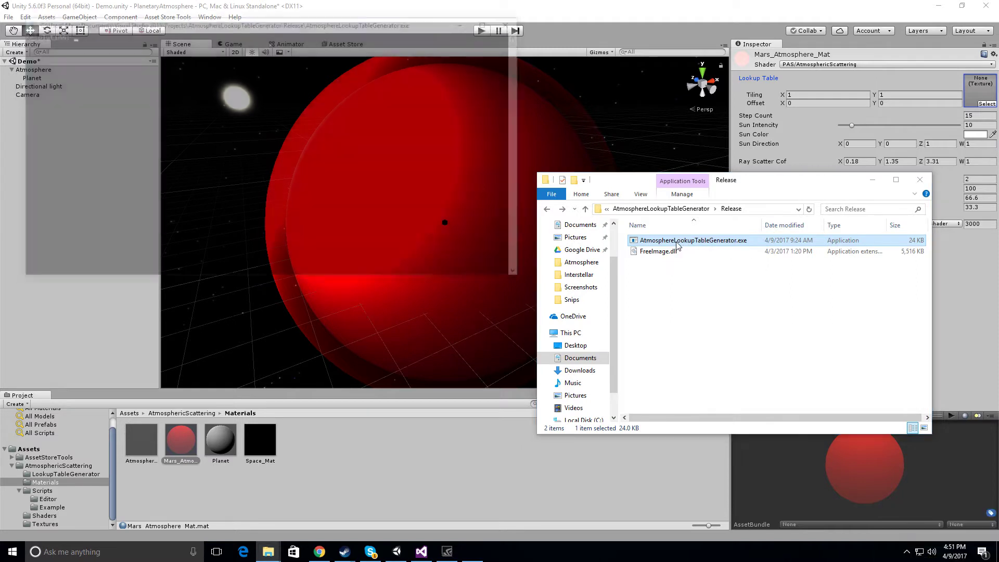
{"action": "left_click_drag", "start_coordinate": [227, 24], "coordinate": [223, 267]}
{"action": "type", "text": "512"}
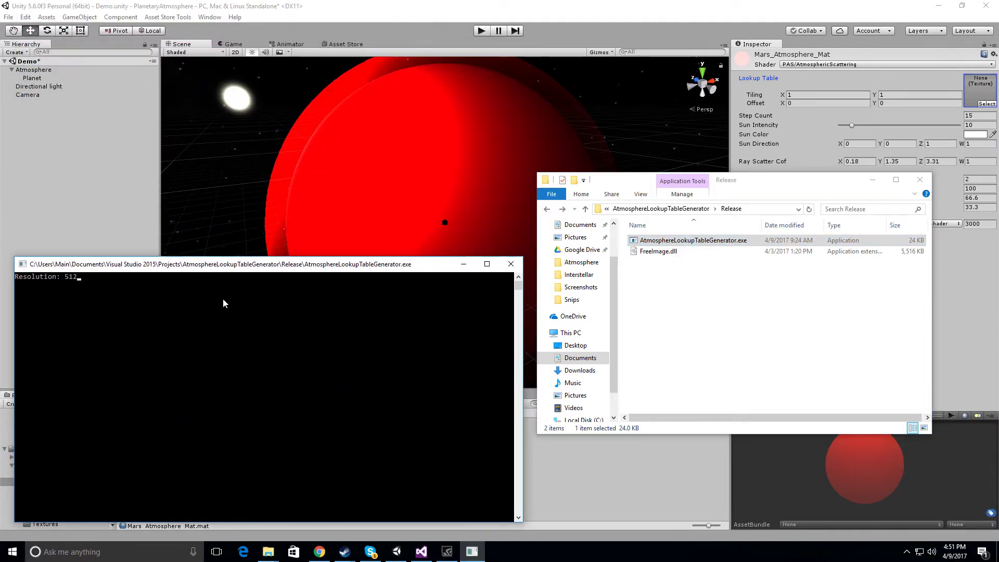
{"action": "key", "text": "Return"}
{"action": "type", "text": "100"}
{"action": "key", "text": "Return"}
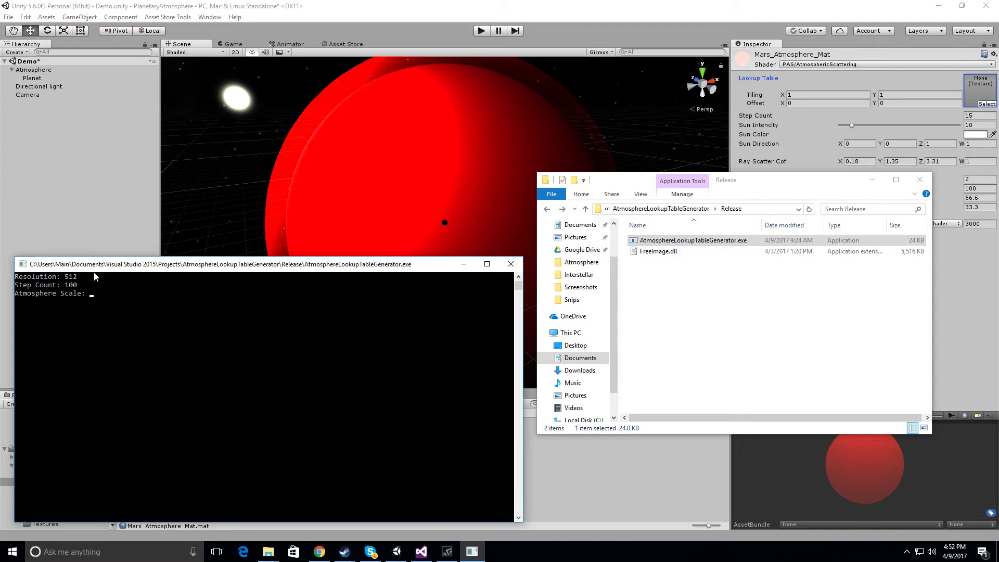
Generate the lookup table with atmosphere scale 1.1, Rayleigh density 0.2 and Mei density 0.05, and close the generator.
{"action": "type", "text": "1.1"}
{"action": "key", "text": "Return"}
{"action": "key", "text": "Return"}
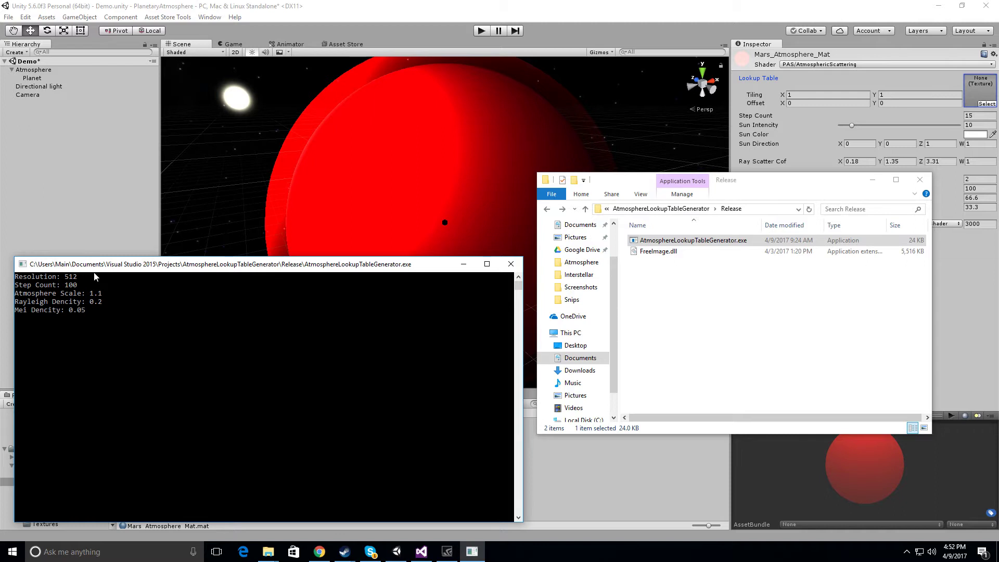
{"action": "type", "text": "0.05"}
{"action": "key", "text": "Return"}
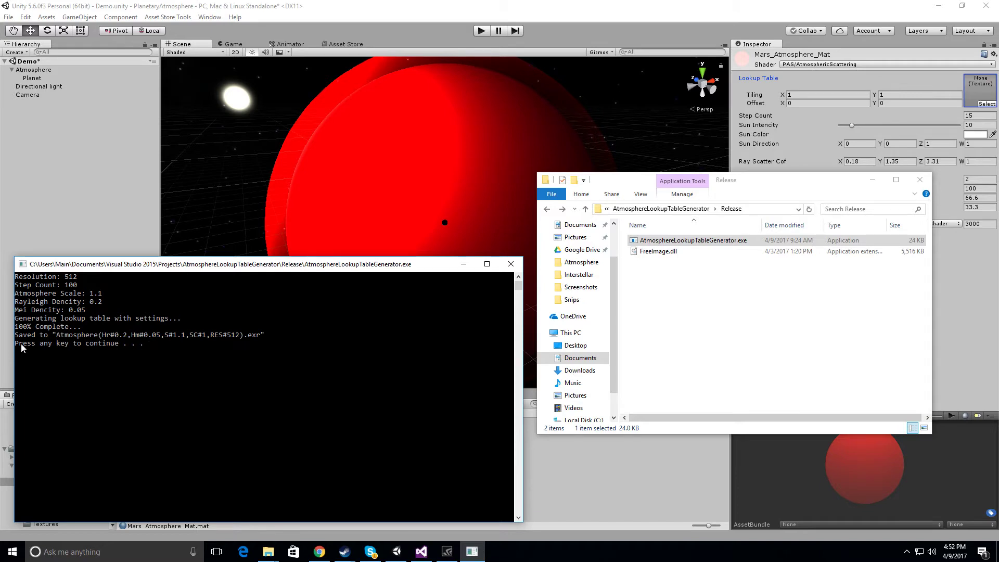
{"action": "key", "text": "Return"}
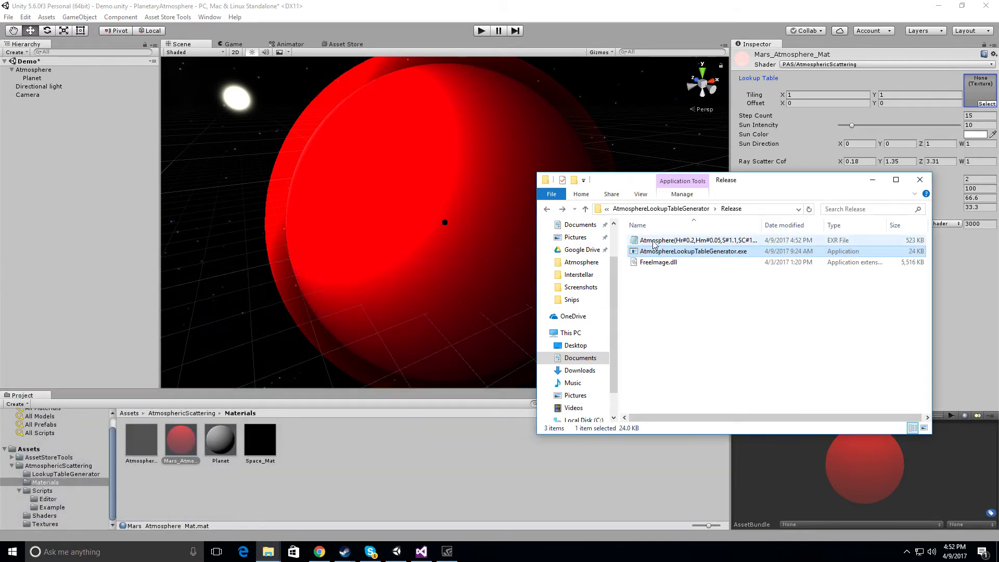
Open the project's Textures folder in Unity and reveal its existing Atmosphere texture in File Explorer.
{"action": "left_click", "coordinate": [46, 524]}
{"action": "mouse_move", "coordinate": [268, 550]}
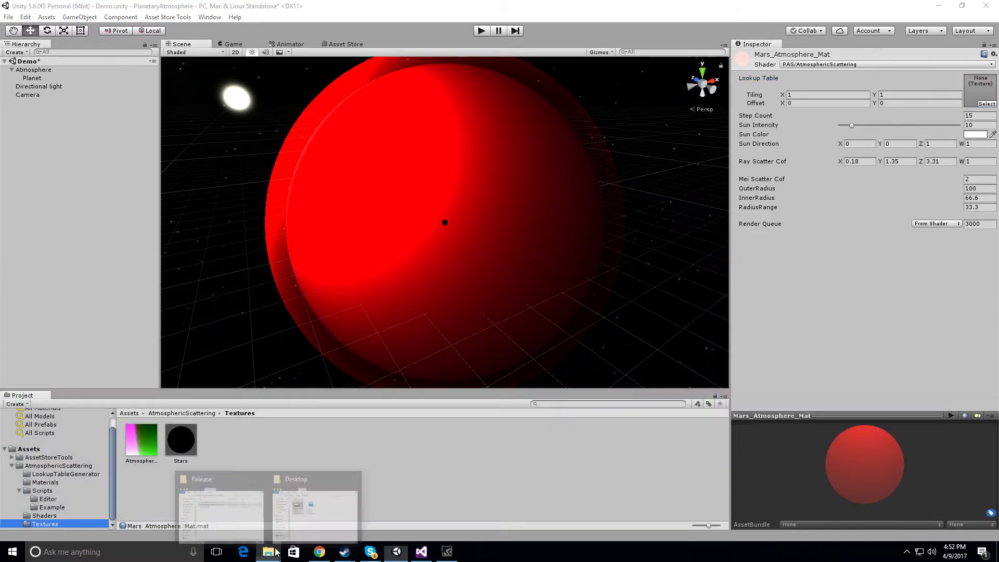
{"action": "mouse_move", "coordinate": [306, 518]}
{"action": "left_click", "coordinate": [238, 518]}
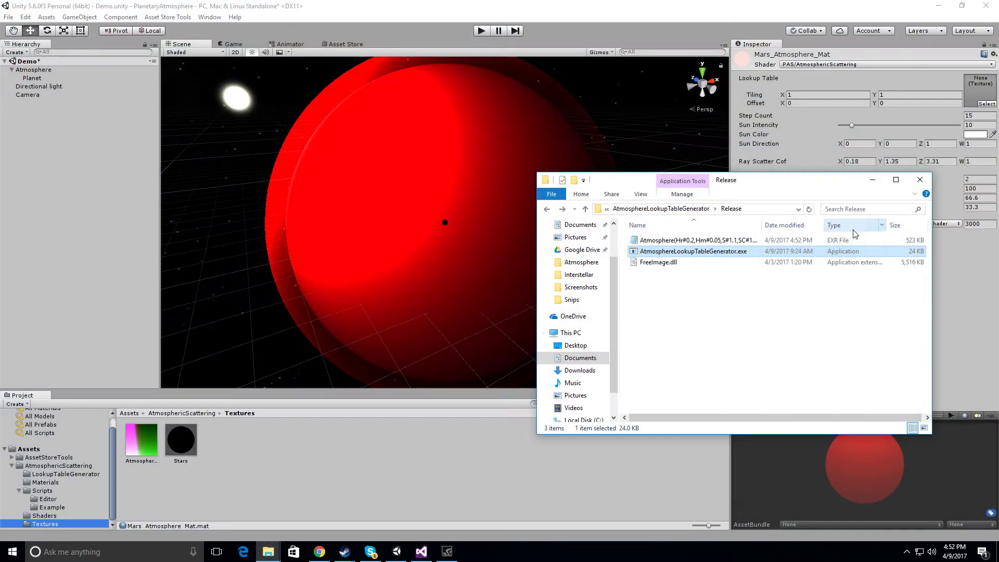
{"action": "left_click", "coordinate": [722, 240]}
{"action": "left_click_drag", "start_coordinate": [759, 239], "coordinate": [199, 444]}
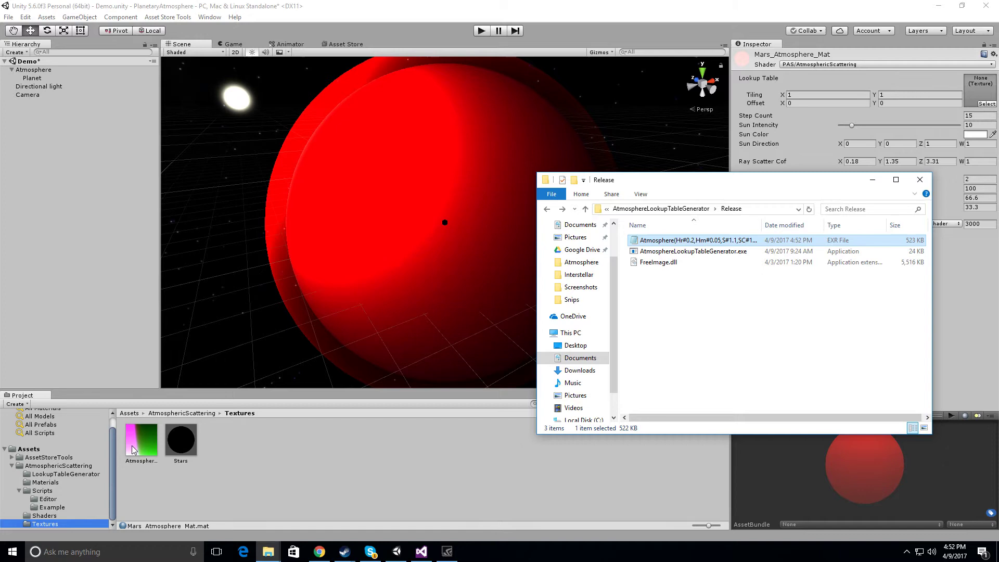
{"action": "right_click", "coordinate": [132, 446]}
{"action": "left_click", "coordinate": [177, 268]}
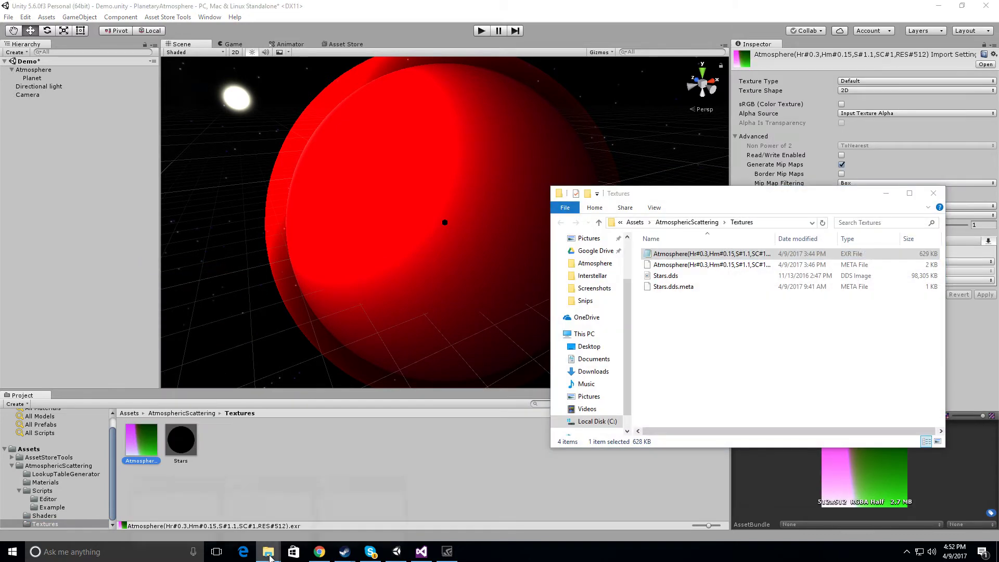
Transfer the new Atmosphere EXR file (Hr#0.2, Hm#0.05) from the Release folder into the project's Textures folder and return to Unity.
{"action": "mouse_move", "coordinate": [267, 551]}
{"action": "mouse_move", "coordinate": [186, 520]}
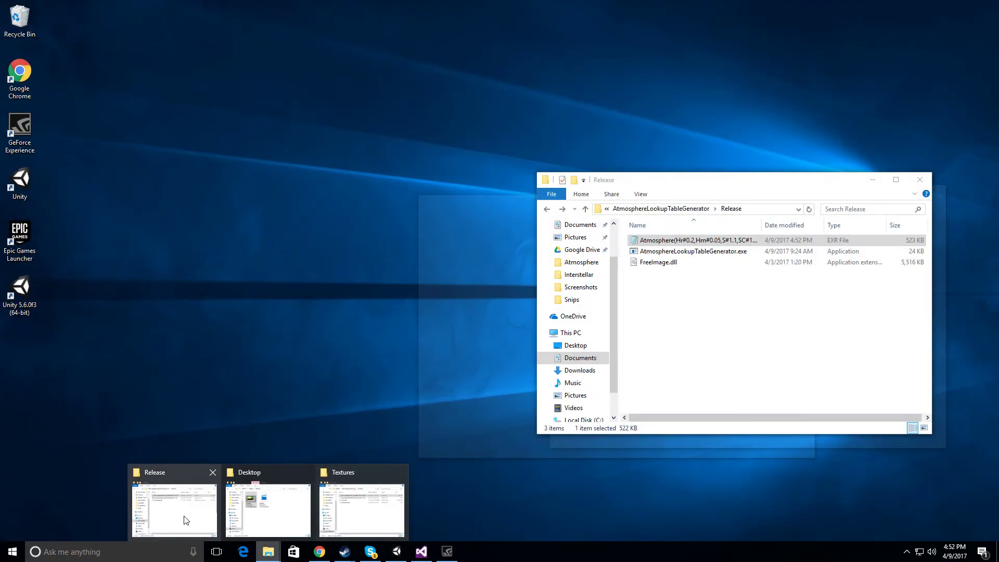
{"action": "left_click", "coordinate": [186, 520]}
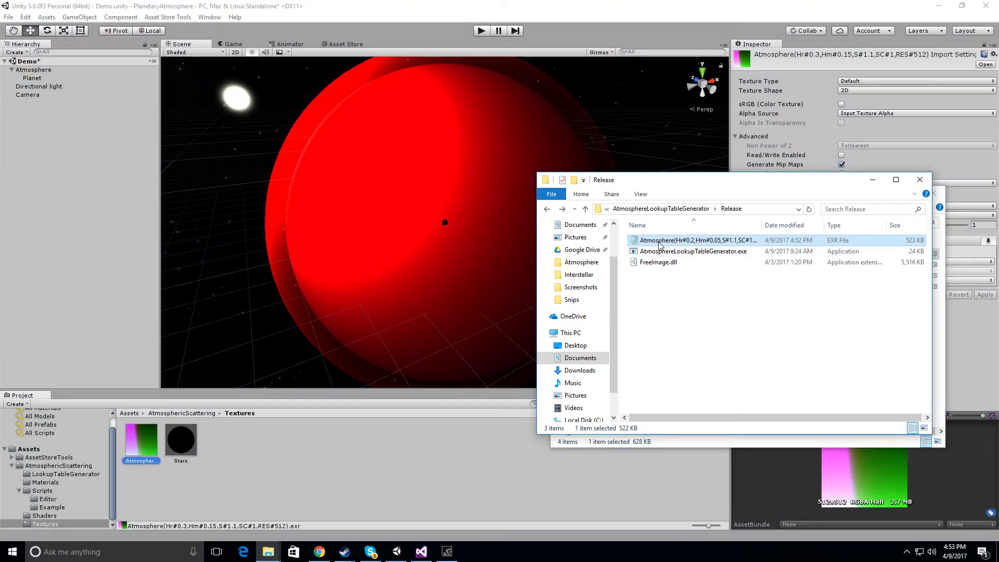
{"action": "left_click_drag", "start_coordinate": [684, 187], "coordinate": [376, 149]}
{"action": "left_click_drag", "start_coordinate": [395, 201], "coordinate": [769, 291]}
{"action": "left_click", "coordinate": [241, 472]}
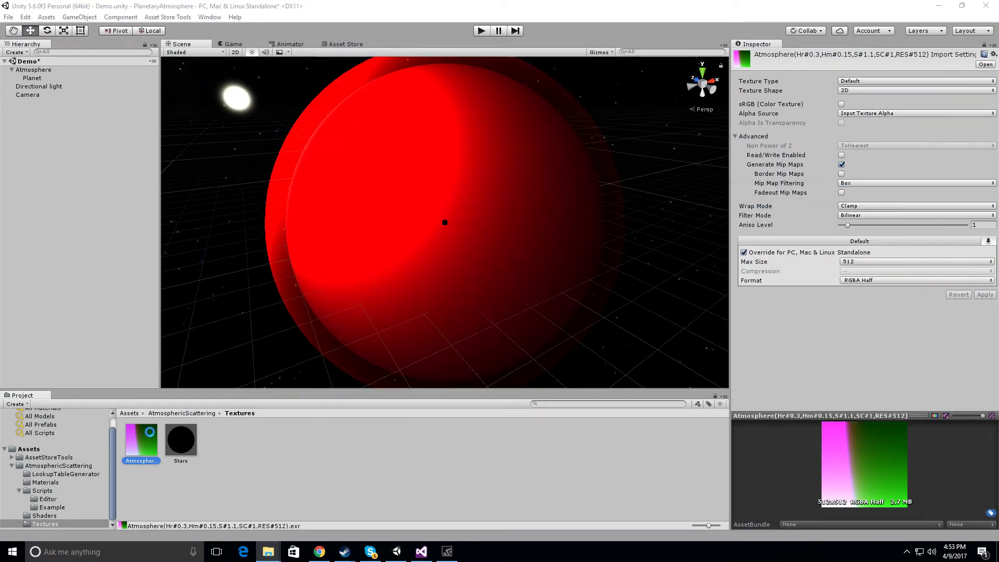
Enable the PC, Mac & Linux Standalone override for the Hr#0.2, Hm#0.05 Atmosphere texture and choose the RGBA Half format.
{"action": "left_click", "coordinate": [145, 443]}
{"action": "left_click", "coordinate": [186, 448]}
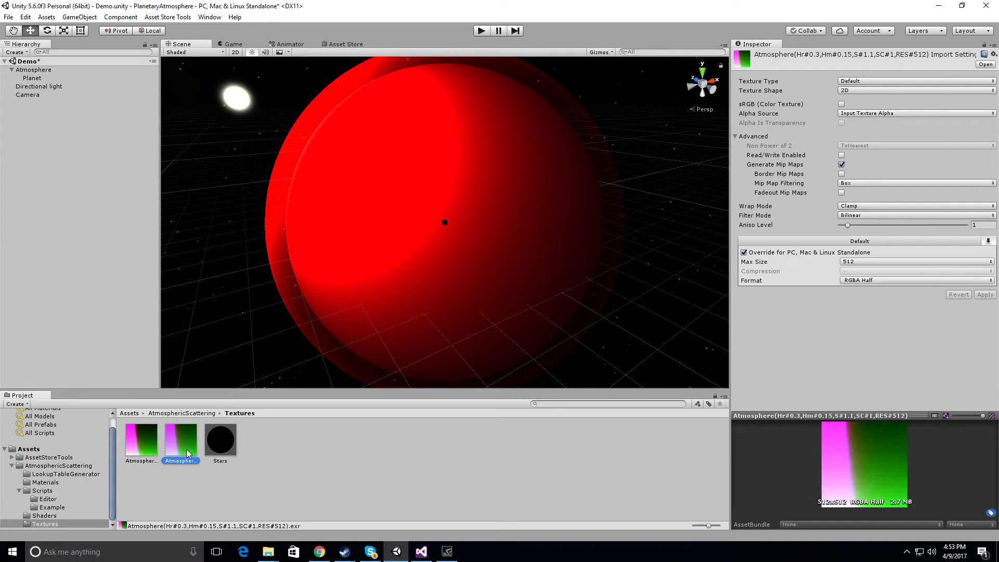
{"action": "left_click", "coordinate": [146, 451]}
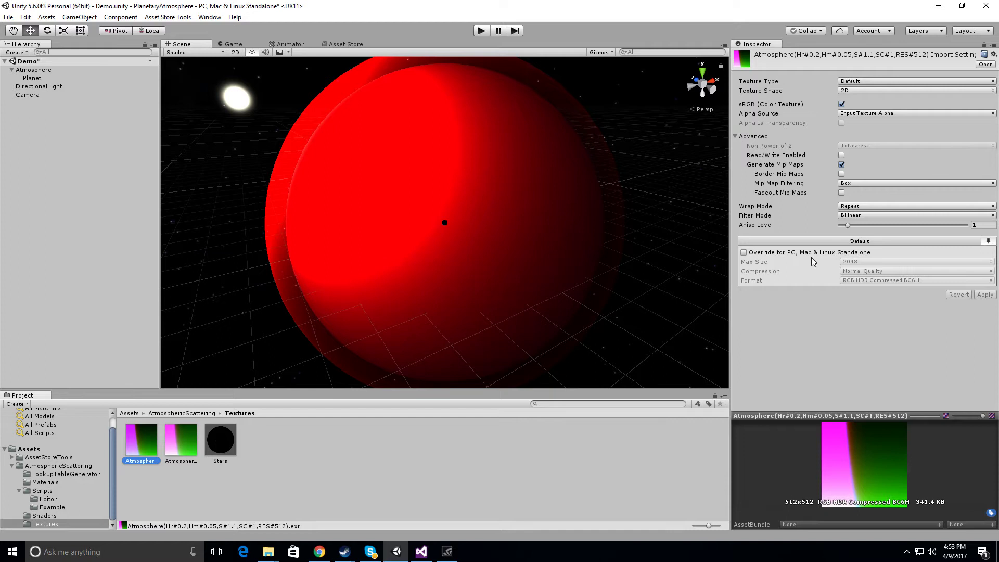
{"action": "left_click", "coordinate": [743, 253]}
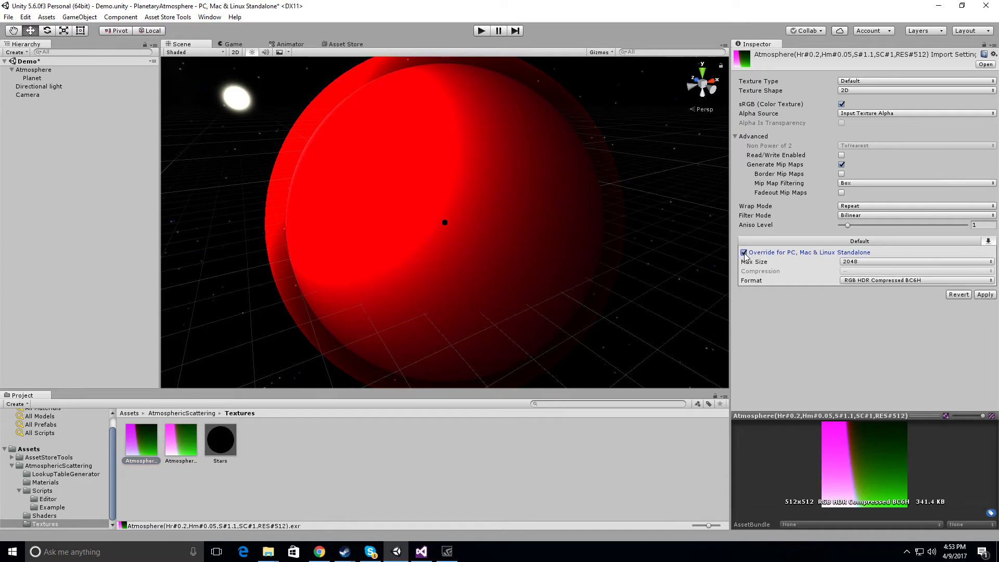
{"action": "left_click", "coordinate": [865, 281]}
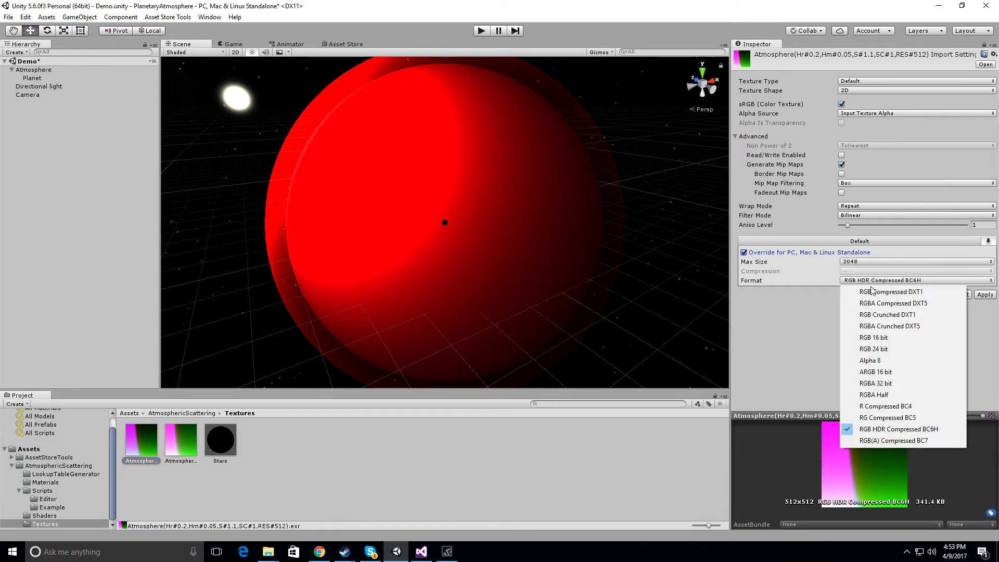
{"action": "left_click", "coordinate": [892, 397]}
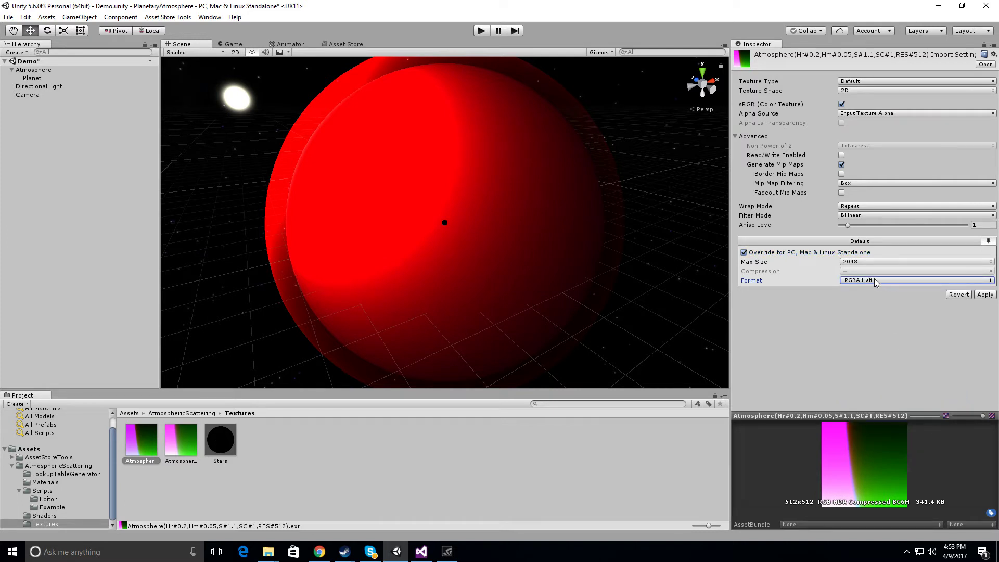
Set the texture's Filter Mode to Point (no filter) and Wrap Mode to Clamp, and apply the import settings.
{"action": "left_click", "coordinate": [857, 215]}
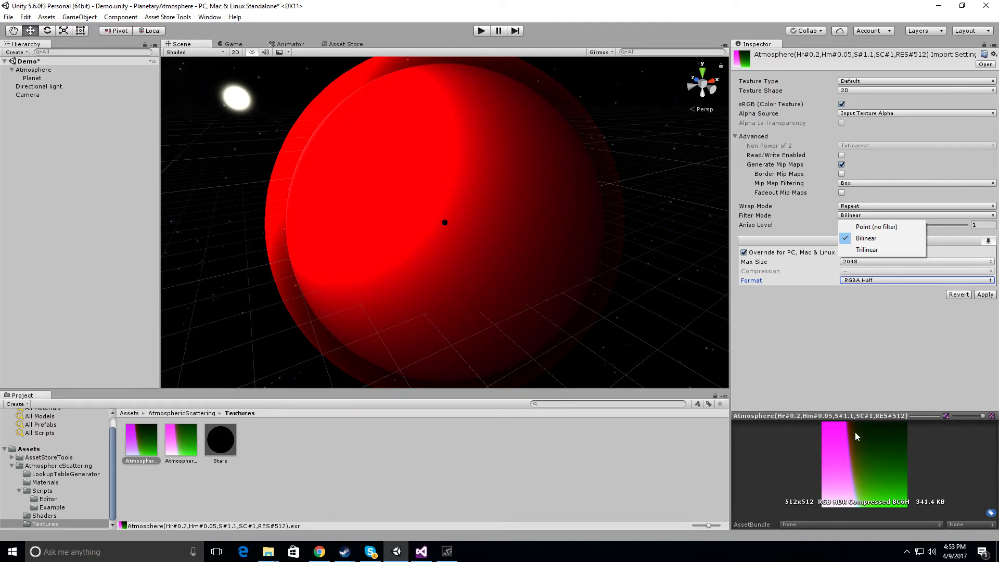
{"action": "left_click", "coordinate": [868, 227]}
{"action": "left_click", "coordinate": [864, 207]}
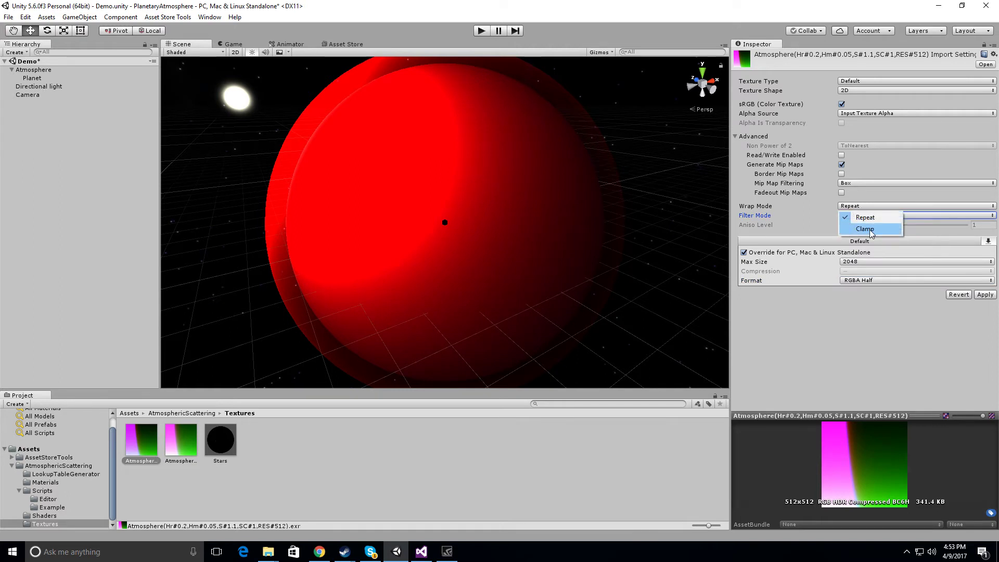
{"action": "left_click", "coordinate": [865, 229]}
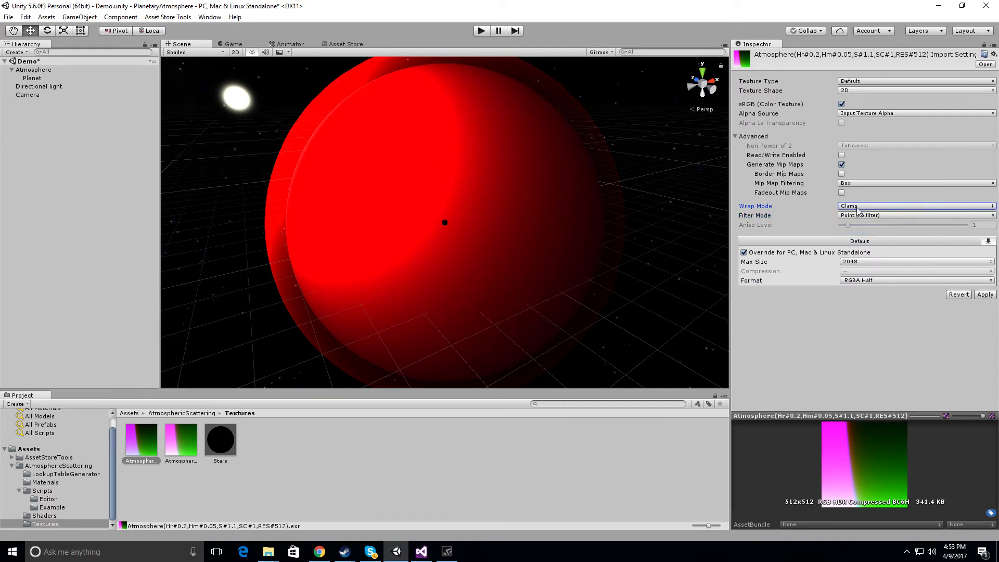
{"action": "left_click", "coordinate": [984, 295]}
Assign the Hr#0.2, Hm#0.05 Atmosphere texture as the Lookup Table of the Atmosphere object's Mars_Atmosphere_Mat material.
{"action": "left_click", "coordinate": [543, 81]}
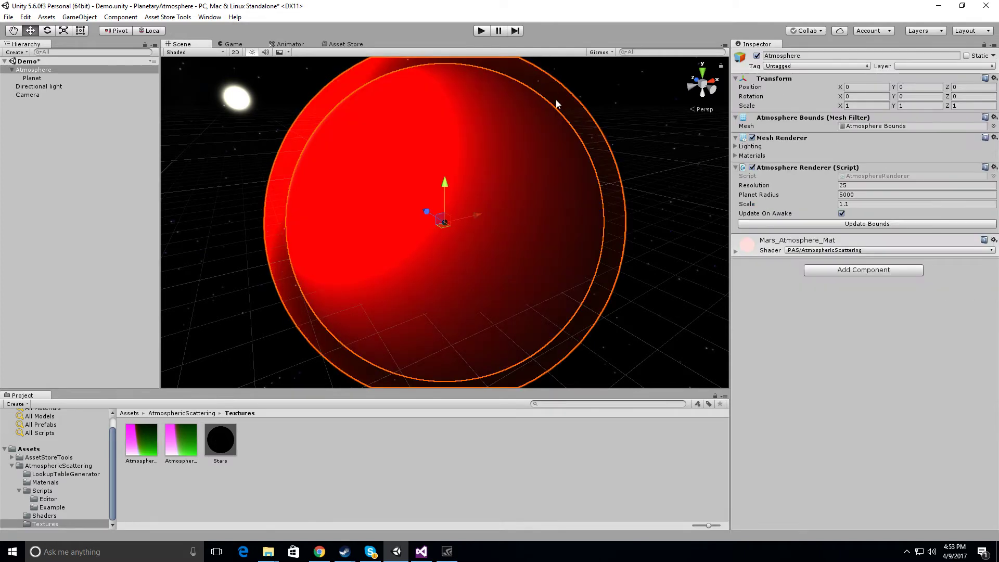
{"action": "left_click_drag", "start_coordinate": [180, 445], "coordinate": [189, 444]}
{"action": "left_click", "coordinate": [190, 448]}
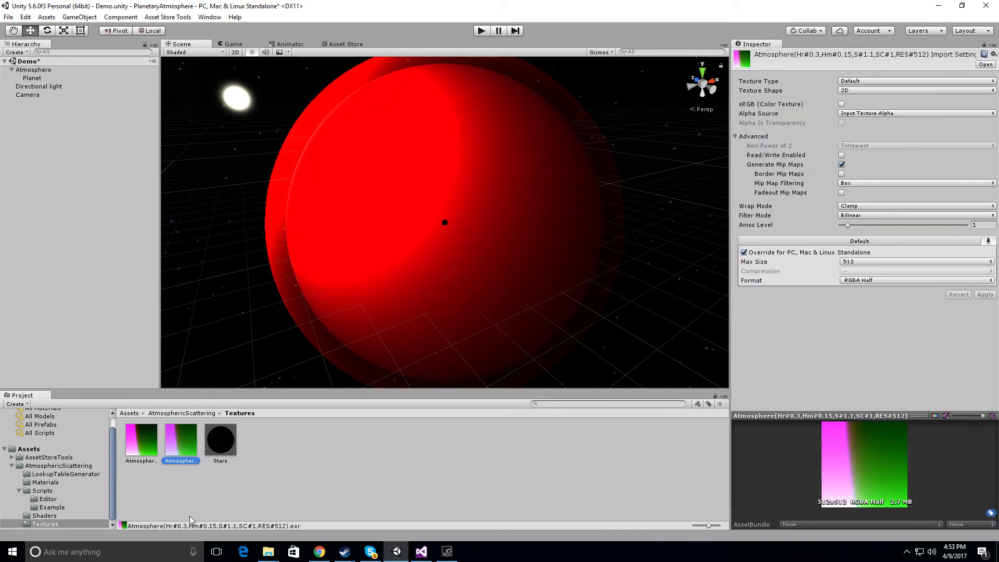
{"action": "left_click", "coordinate": [317, 114]}
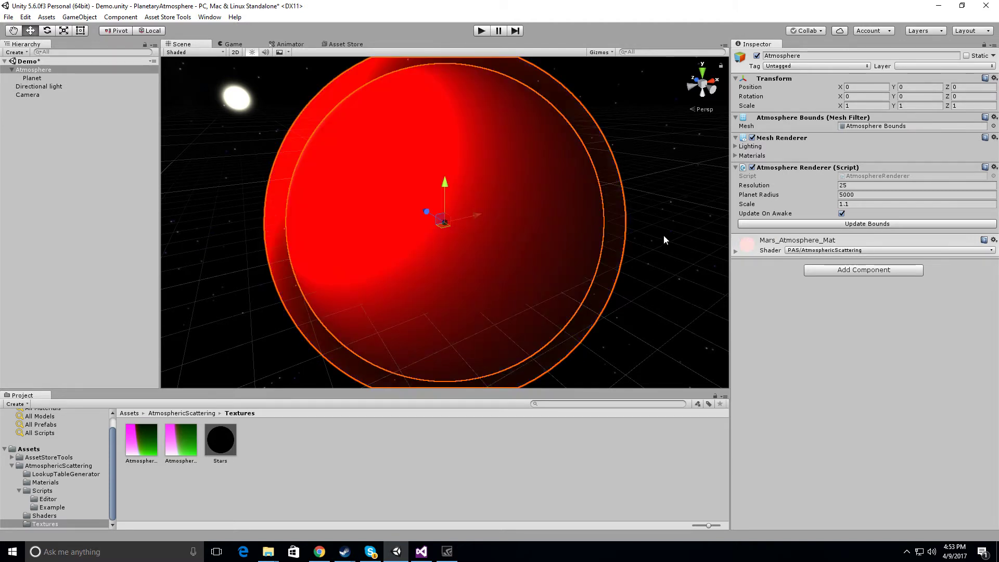
{"action": "left_click", "coordinate": [758, 242]}
{"action": "left_click_drag", "start_coordinate": [140, 439], "coordinate": [979, 275]}
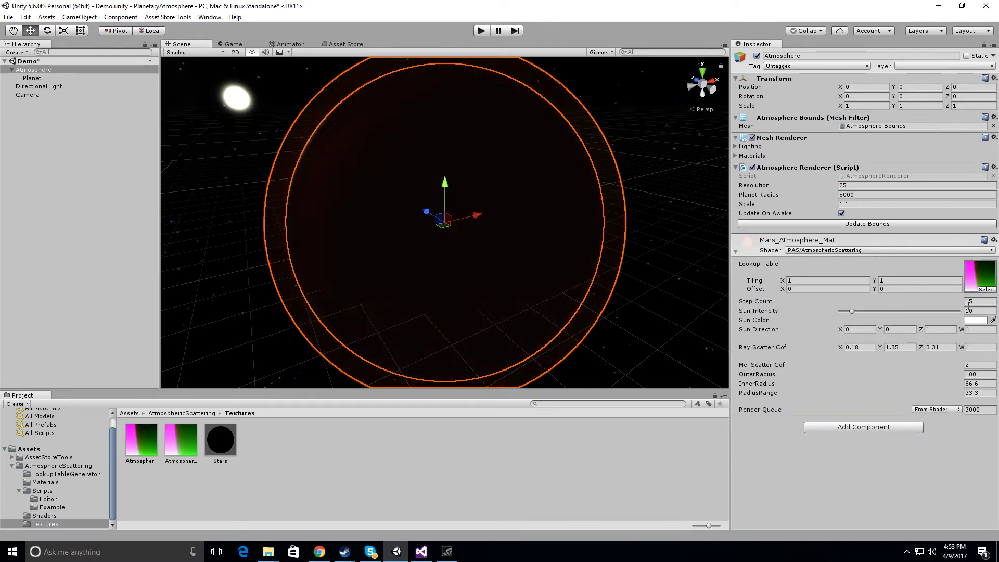
Update the bounds in the Atmosphere Renderer and inspect the atmosphere from the Camera's location.
{"action": "left_click_drag", "start_coordinate": [593, 210], "coordinate": [552, 211], "text": "alt"}
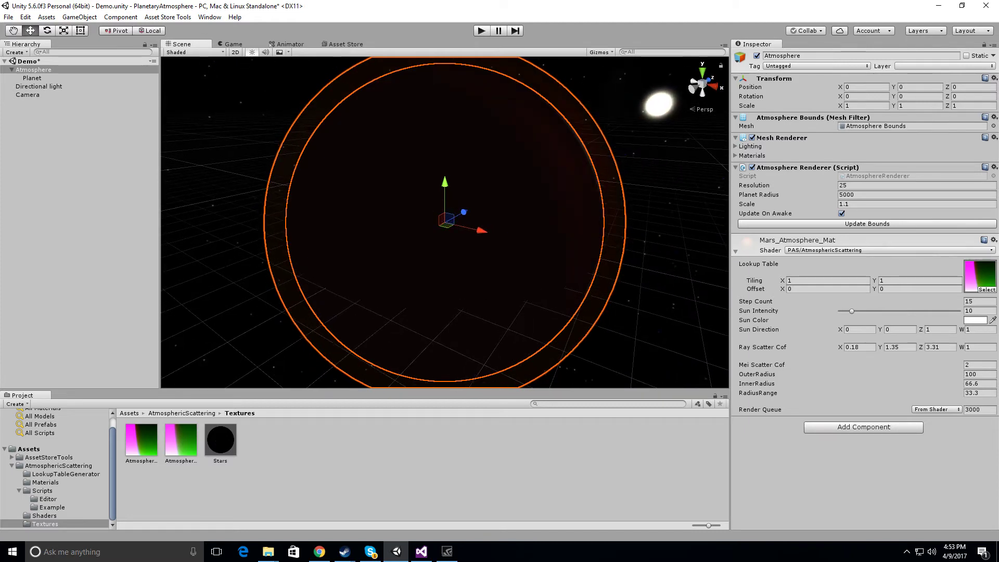
{"action": "left_click", "coordinate": [848, 225]}
{"action": "mouse_move", "coordinate": [572, 165]}
{"action": "left_mouse_down", "text": "alt"}
{"action": "mouse_move", "coordinate": [543, 171]}
{"action": "mouse_move", "coordinate": [555, 164]}
{"action": "left_mouse_up", "text": "alt"}
{"action": "double_click", "coordinate": [57, 94]}
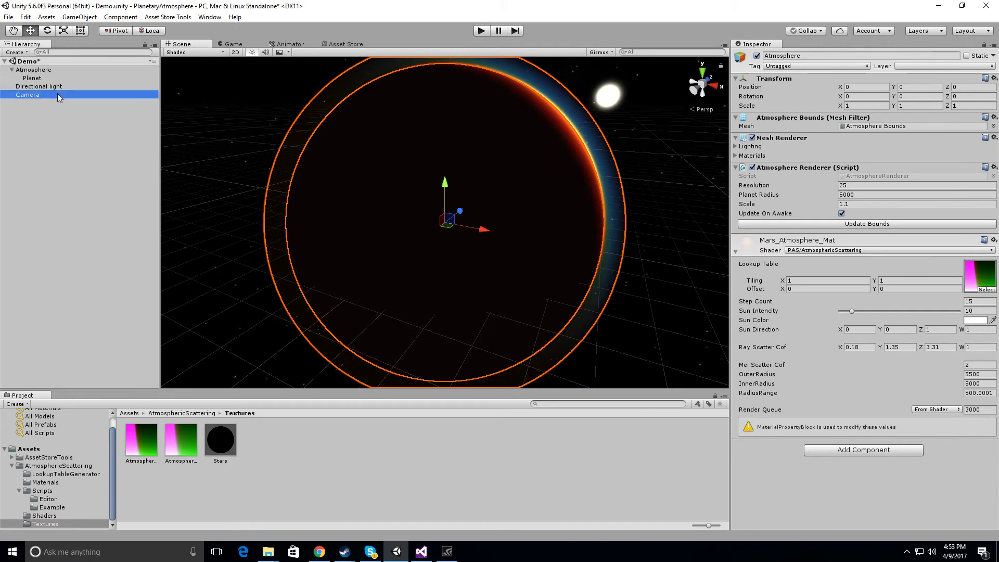
{"action": "left_click_drag", "start_coordinate": [379, 152], "coordinate": [559, 158], "text": "alt"}
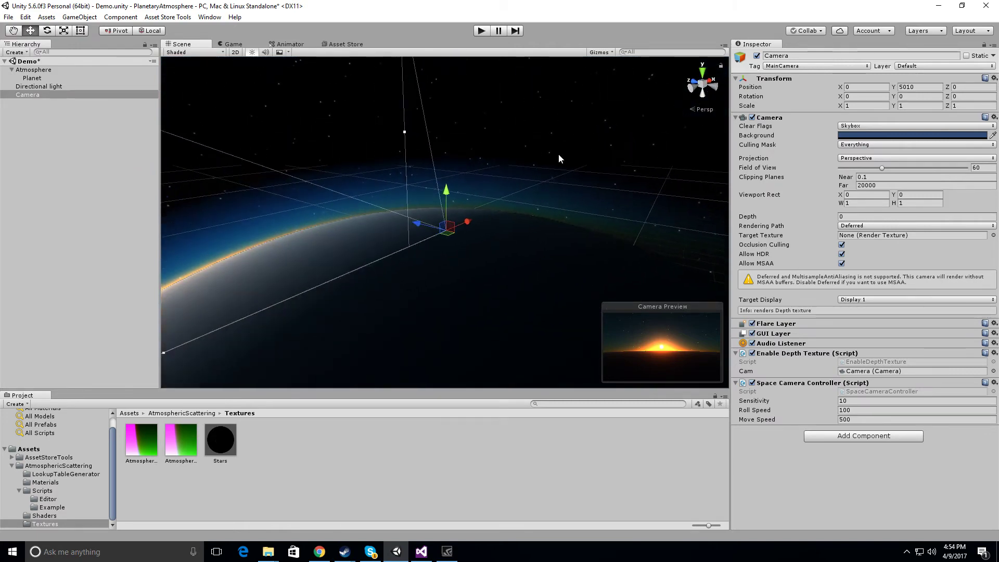
Set the Sun Color of the Atmosphere object's material to pure red (FF0000FF).
{"action": "left_click", "coordinate": [413, 180]}
{"action": "key", "text": "f"}
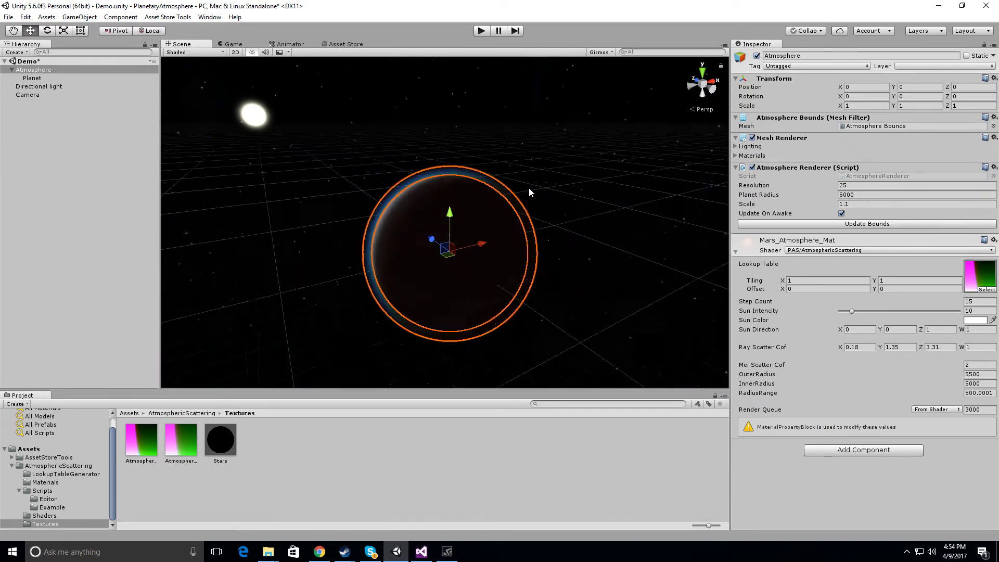
{"action": "scroll", "coordinate": [532, 192], "scroll_direction": "up", "scroll_amount": 13}
{"action": "left_click_drag", "start_coordinate": [520, 143], "coordinate": [473, 179], "text": "alt"}
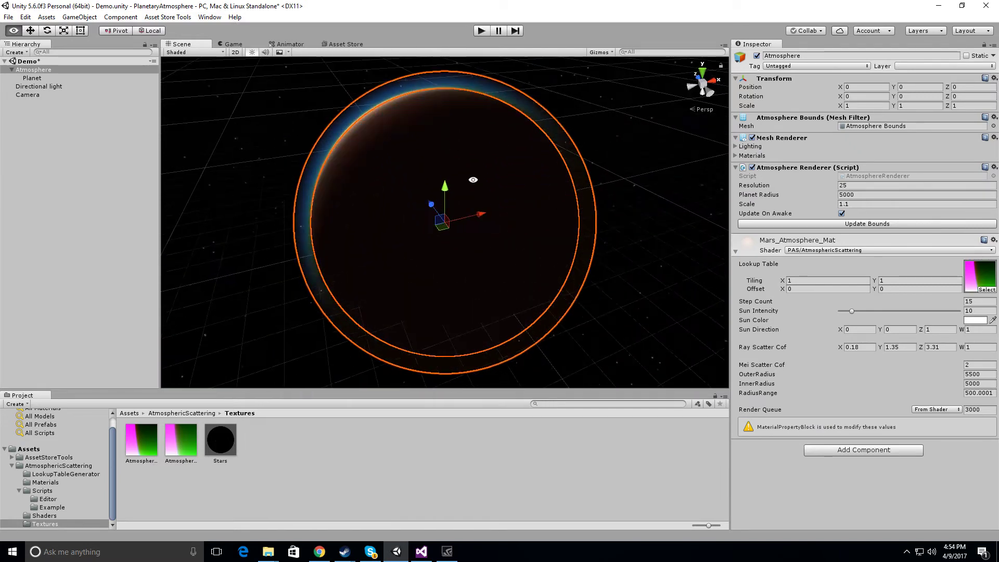
{"action": "left_click", "coordinate": [977, 322]}
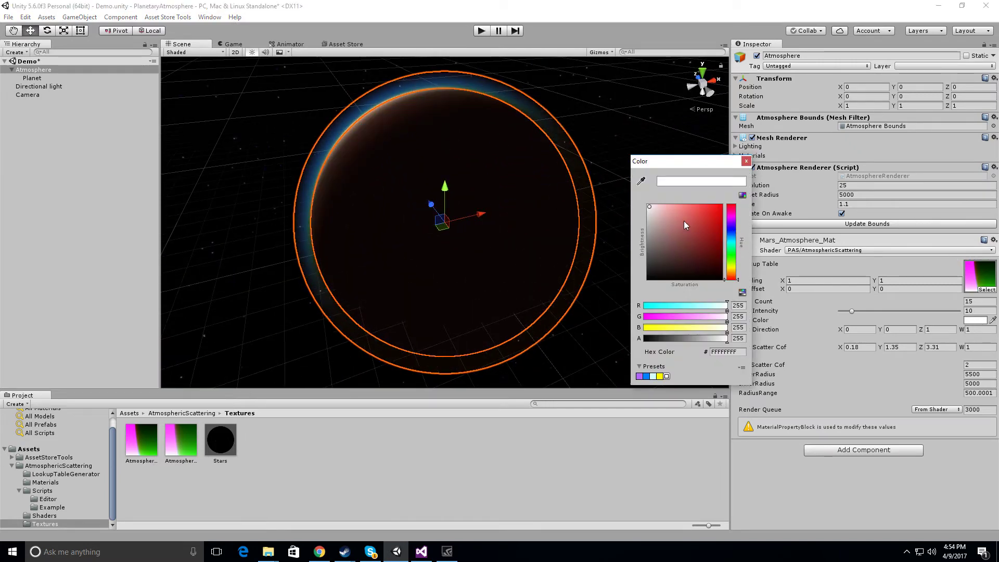
{"action": "left_click_drag", "start_coordinate": [685, 217], "coordinate": [736, 178]}
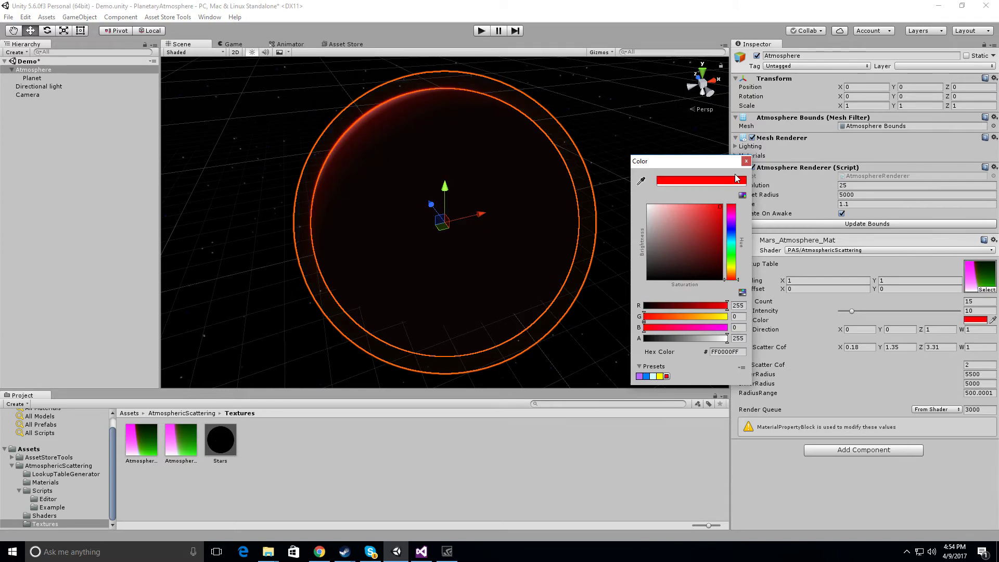
{"action": "left_click", "coordinate": [439, 155]}
Check the red horizon at the Camera's location and set the Atmosphere material's Sun Intensity to 30.
{"action": "left_click_drag", "start_coordinate": [408, 145], "coordinate": [161, 135], "text": "alt"}
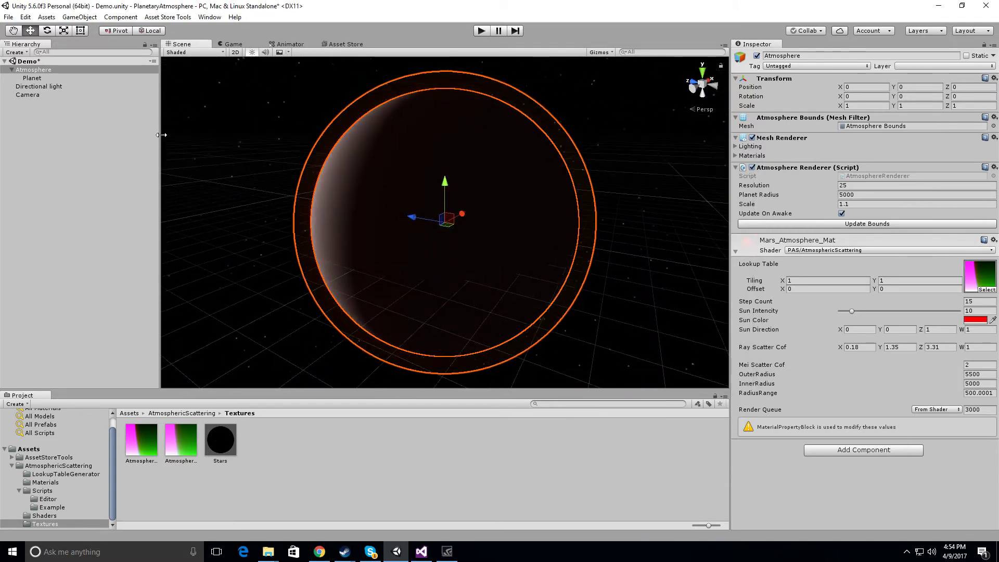
{"action": "double_click", "coordinate": [35, 96]}
{"action": "left_click_drag", "start_coordinate": [321, 157], "coordinate": [561, 180], "text": "alt"}
{"action": "left_click", "coordinate": [456, 137]}
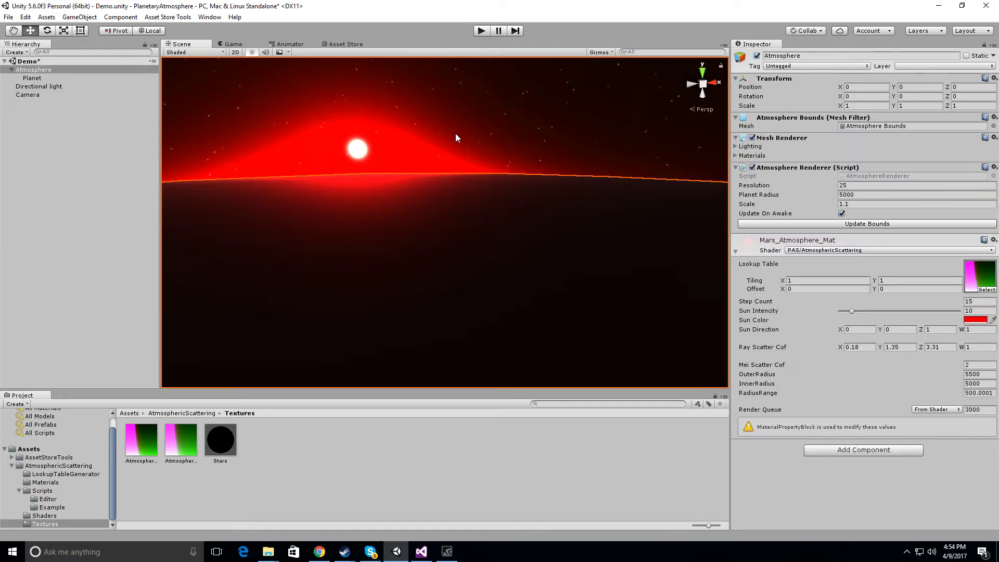
{"action": "left_click_drag", "start_coordinate": [513, 207], "coordinate": [596, 237], "text": "alt"}
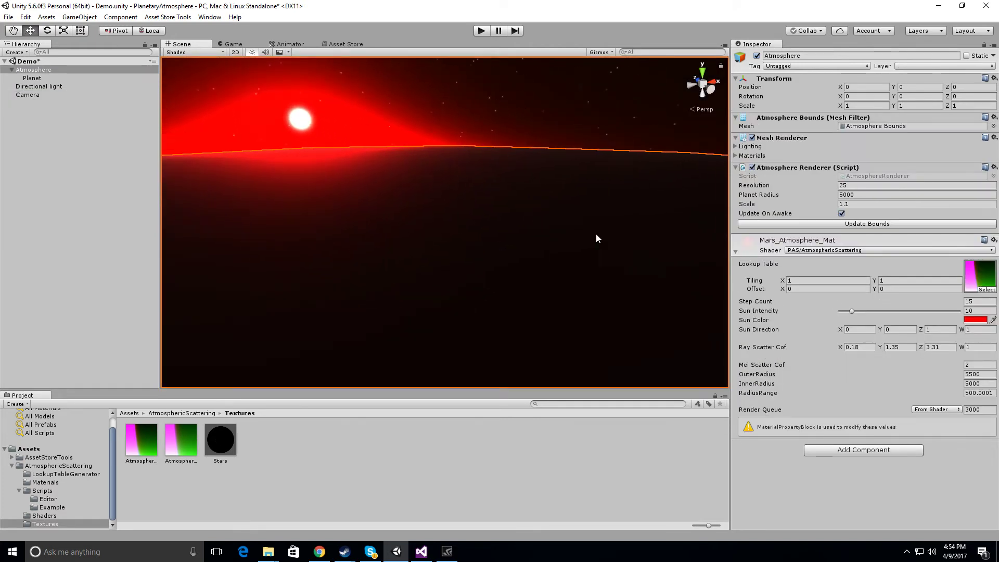
{"action": "left_click", "coordinate": [875, 310]}
{"action": "left_click", "coordinate": [981, 311]}
{"action": "type", "text": "3"}
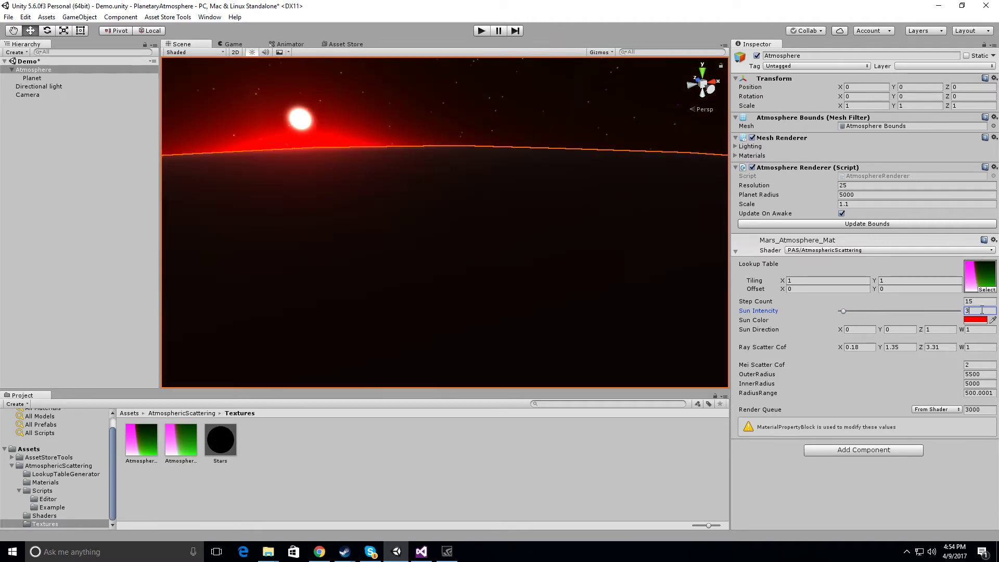
{"action": "type", "text": "0"}
Set the W component of the material's Ray Scatter Cof to 7.5 and view the planet from outside.
{"action": "left_click_drag", "start_coordinate": [399, 164], "coordinate": [432, 183], "text": "alt"}
{"action": "scroll", "coordinate": [434, 195], "scroll_direction": "down", "scroll_amount": 10}
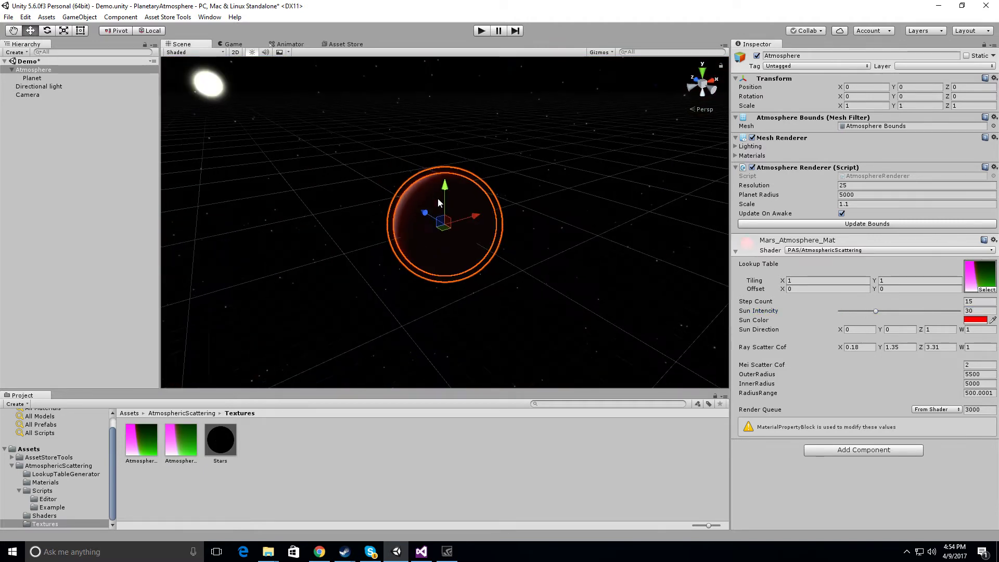
{"action": "scroll", "coordinate": [437, 207], "scroll_direction": "up", "scroll_amount": 6}
{"action": "left_click_drag", "start_coordinate": [369, 188], "coordinate": [432, 181], "text": "alt"}
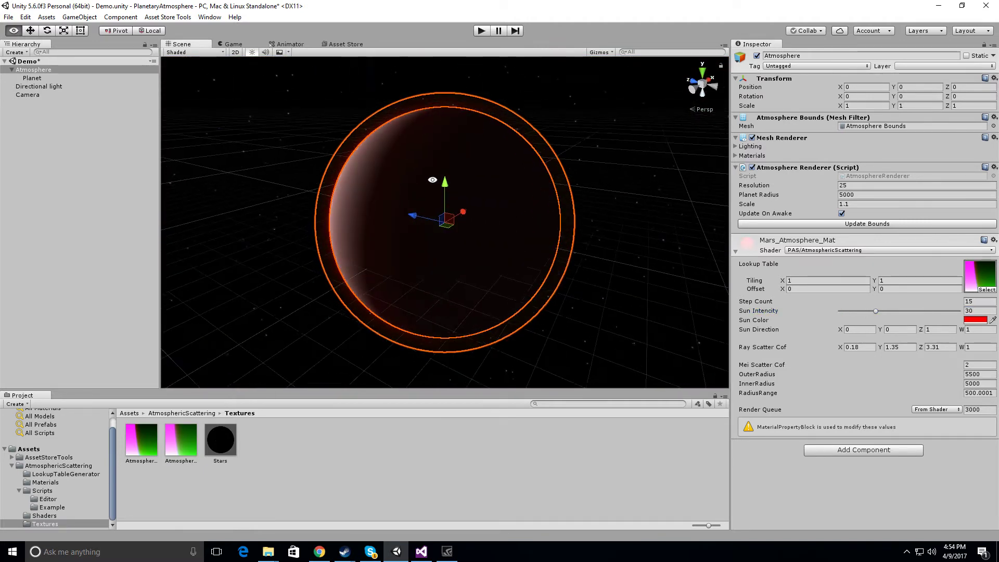
{"action": "left_click_drag", "start_coordinate": [963, 348], "coordinate": [18, 348]}
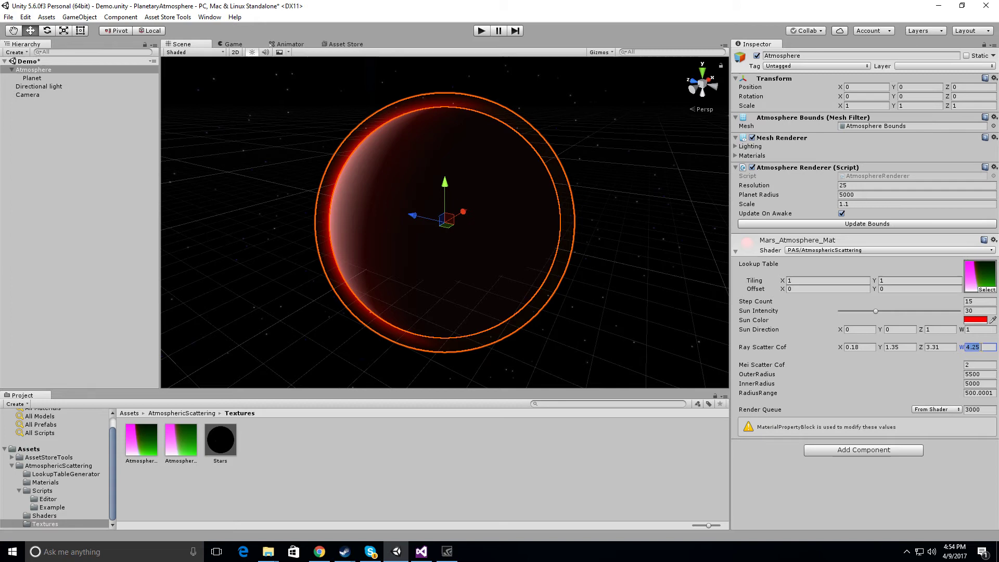
{"action": "type", "text": "7"}
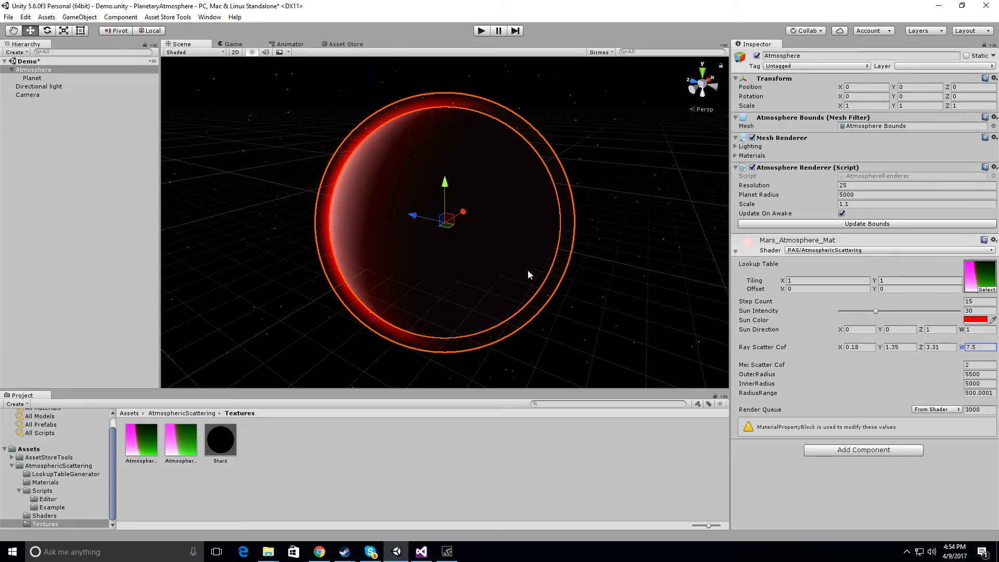
{"action": "left_click_drag", "start_coordinate": [436, 224], "coordinate": [325, 222], "text": "alt"}
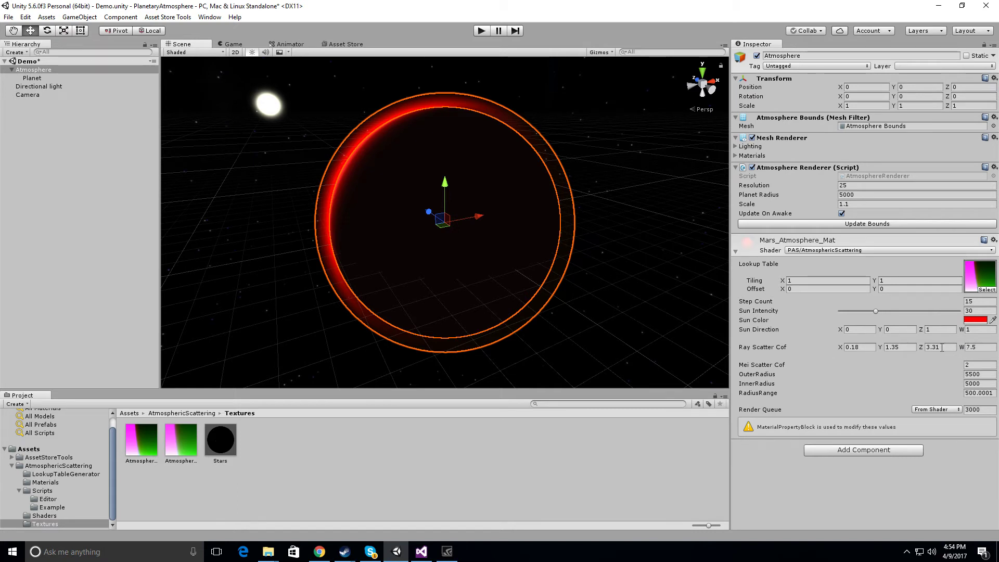
Try 5 as the X component of the Ray Scatter Cof and set it back to 0.18.
{"action": "left_click", "coordinate": [853, 348]}
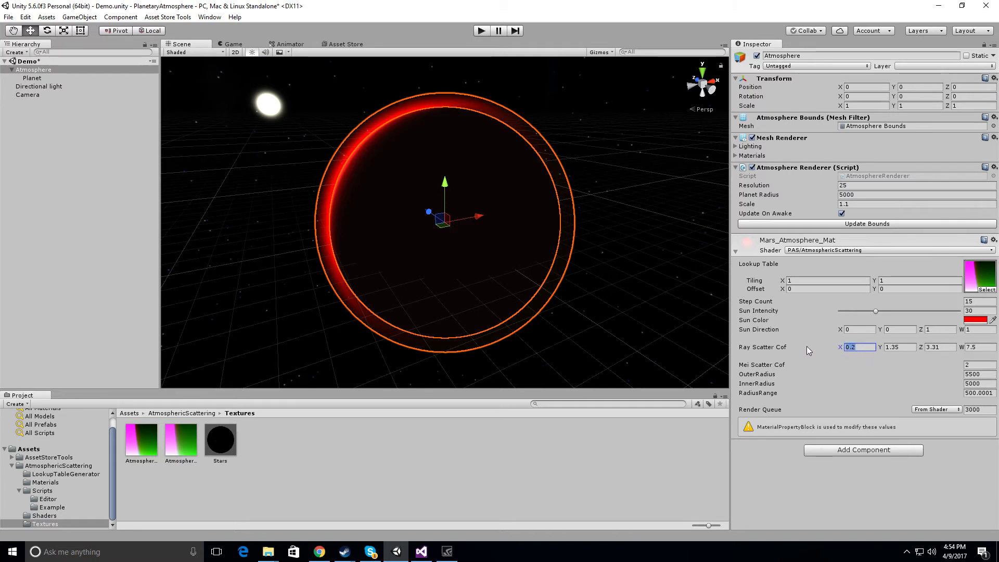
{"action": "type", "text": "5"}
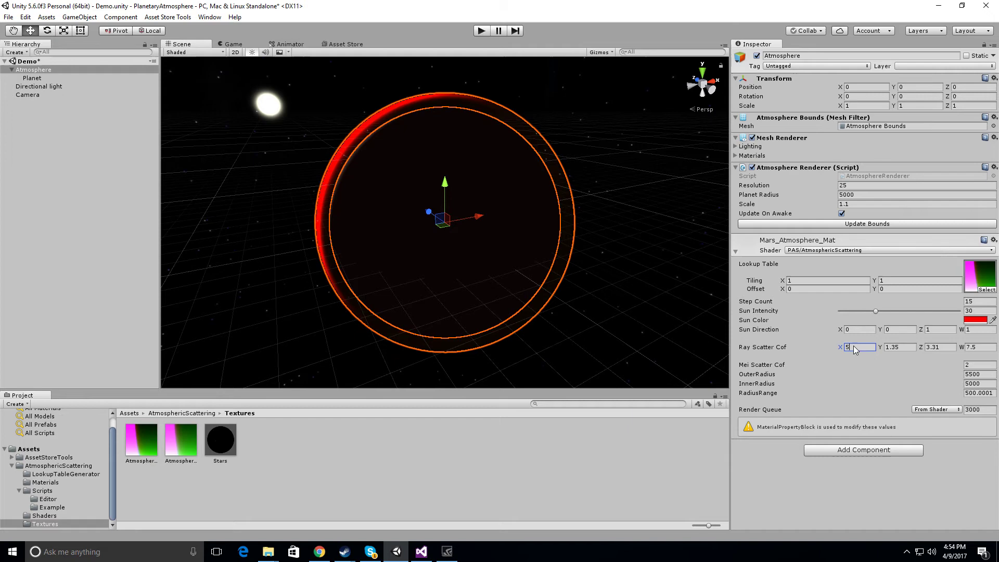
{"action": "key", "text": "BackSpace"}
{"action": "type", "text": "2"}
{"action": "key", "text": "BackSpace"}
{"action": "type", "text": "0.2"}
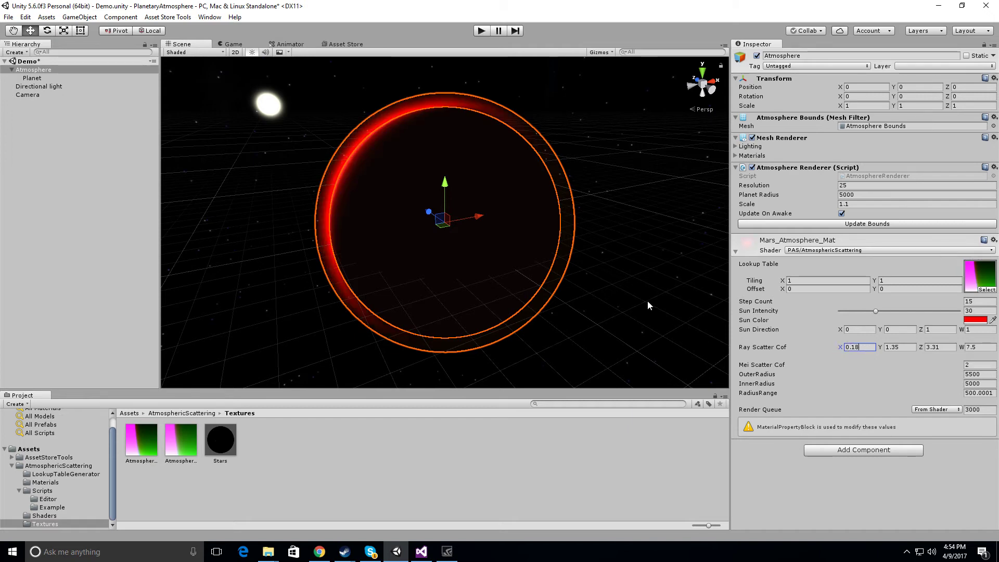
Examine the planet's lit side and go over the four Ray Scatter Cof components of the material.
{"action": "left_click_drag", "start_coordinate": [647, 306], "coordinate": [615, 315], "text": "alt"}
{"action": "left_click_drag", "start_coordinate": [526, 297], "coordinate": [546, 268], "text": "alt"}
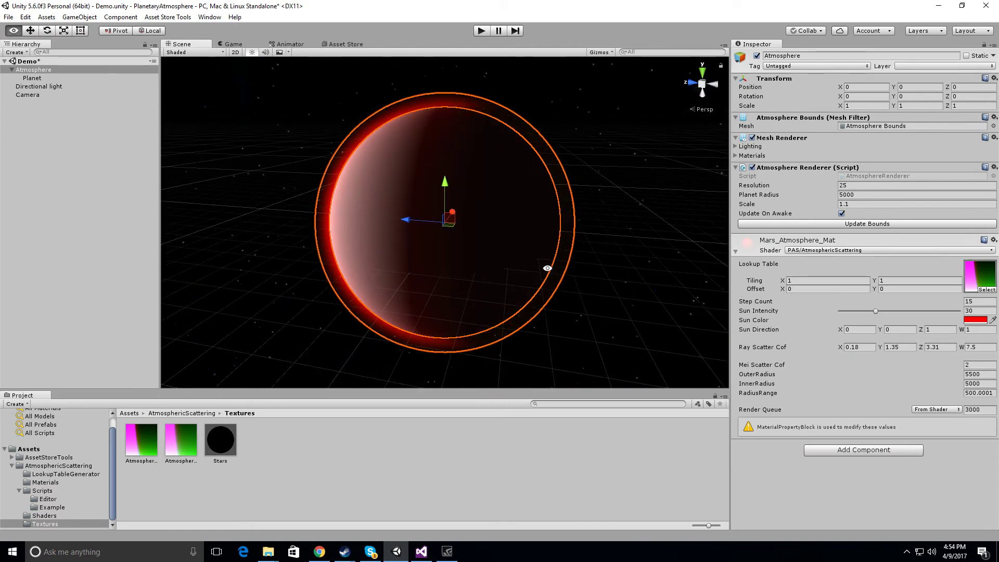
{"action": "left_click", "coordinate": [973, 348]}
{"action": "left_click", "coordinate": [965, 348]}
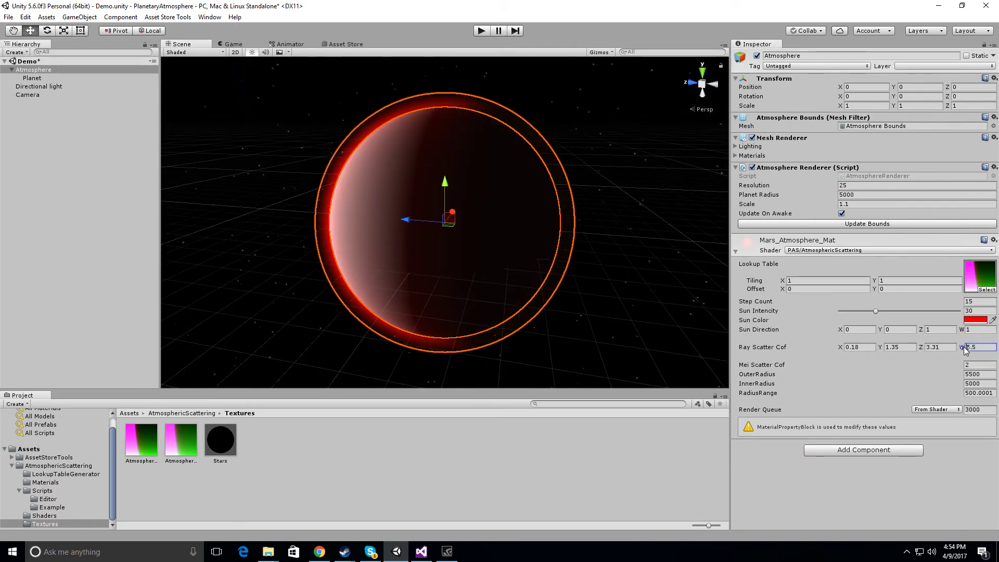
{"action": "left_click", "coordinate": [935, 350]}
{"action": "left_click", "coordinate": [898, 348]}
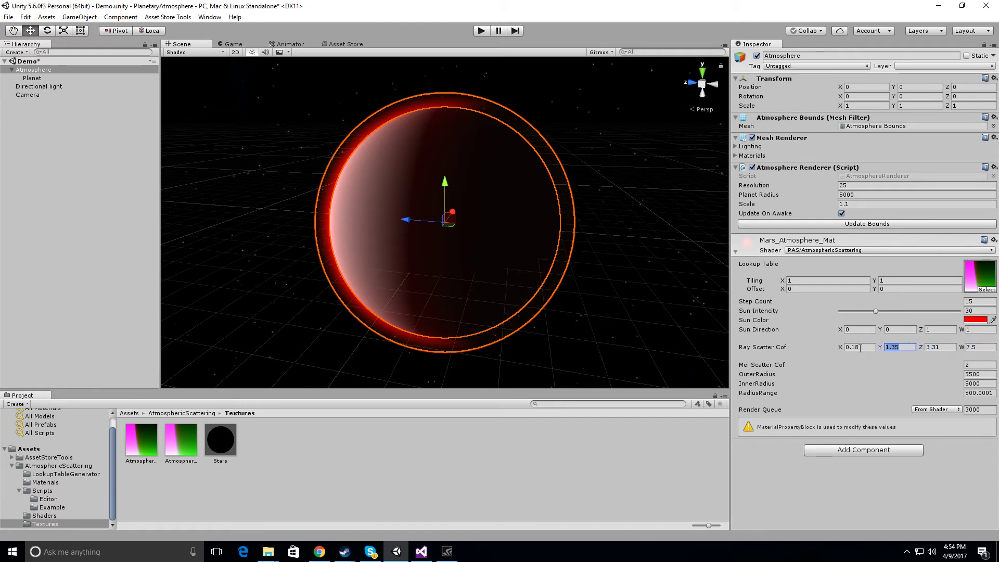
{"action": "left_click", "coordinate": [867, 347]}
{"action": "left_click_drag", "start_coordinate": [963, 348], "coordinate": [213, 335]}
Set the material's Mei Scatter Cof to 2.5.
{"action": "left_click", "coordinate": [970, 364]}
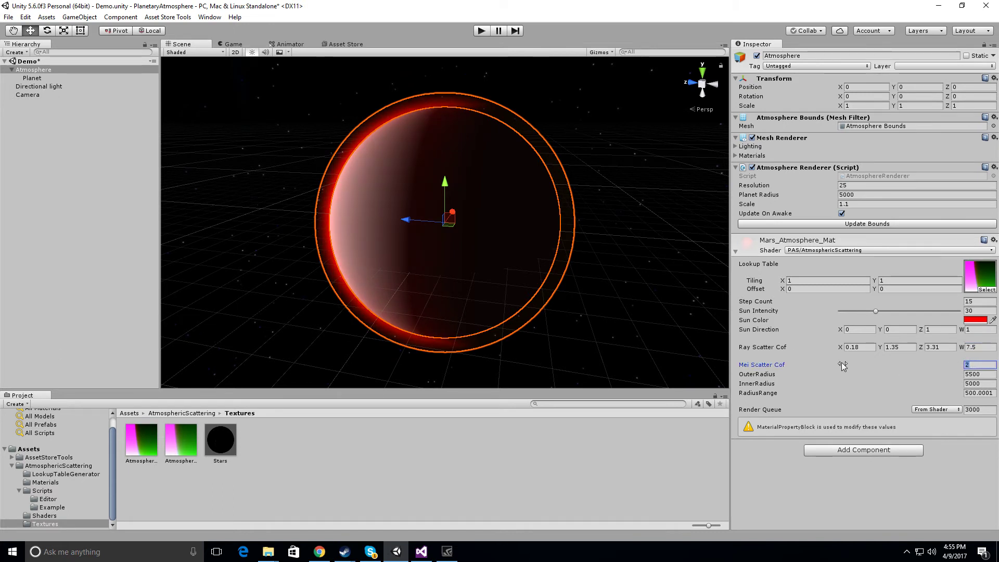
{"action": "left_click_drag", "start_coordinate": [942, 361], "coordinate": [841, 357]}
{"action": "left_click", "coordinate": [991, 364]}
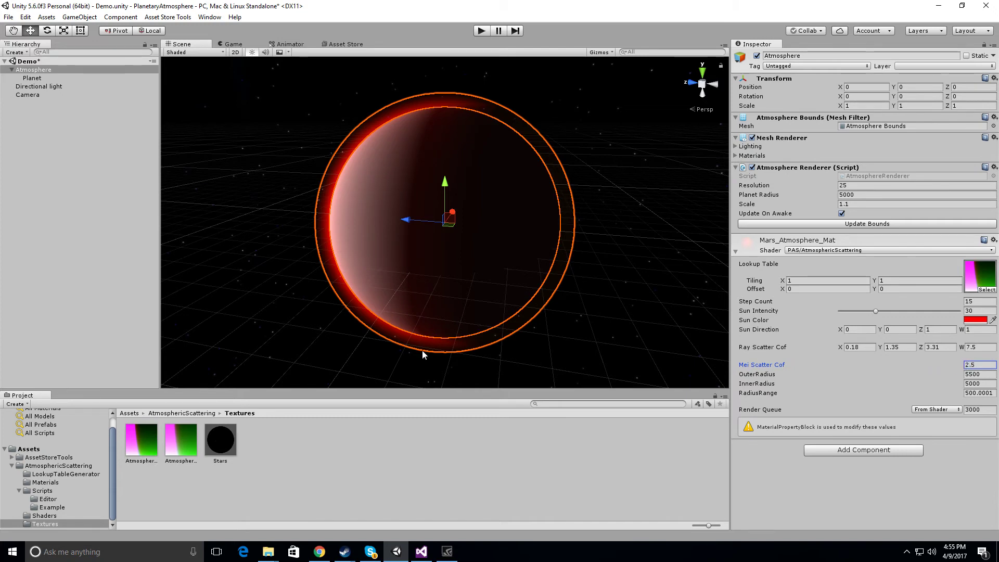
Set the Atmosphere material's Mei Scatter Cof to 0.75 while viewing the sunset from the camera's position, and save the scene.
{"action": "double_click", "coordinate": [27, 94]}
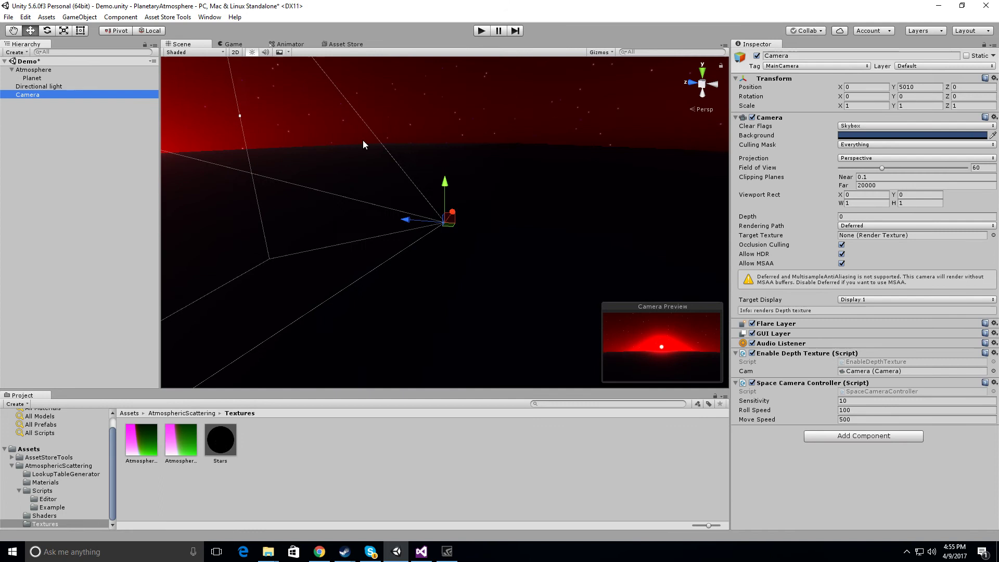
{"action": "left_click", "coordinate": [47, 71]}
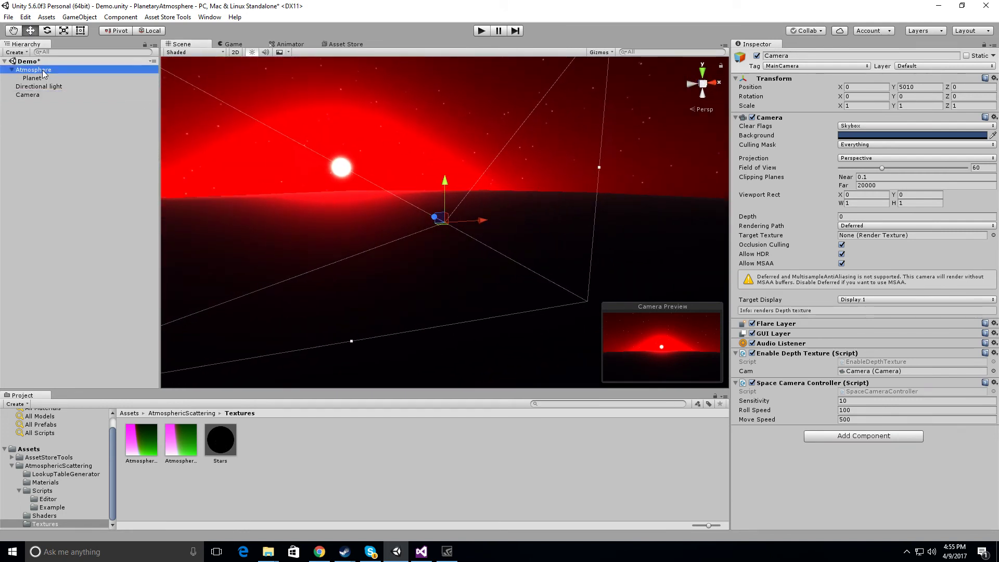
{"action": "left_click_drag", "start_coordinate": [958, 365], "coordinate": [928, 355]}
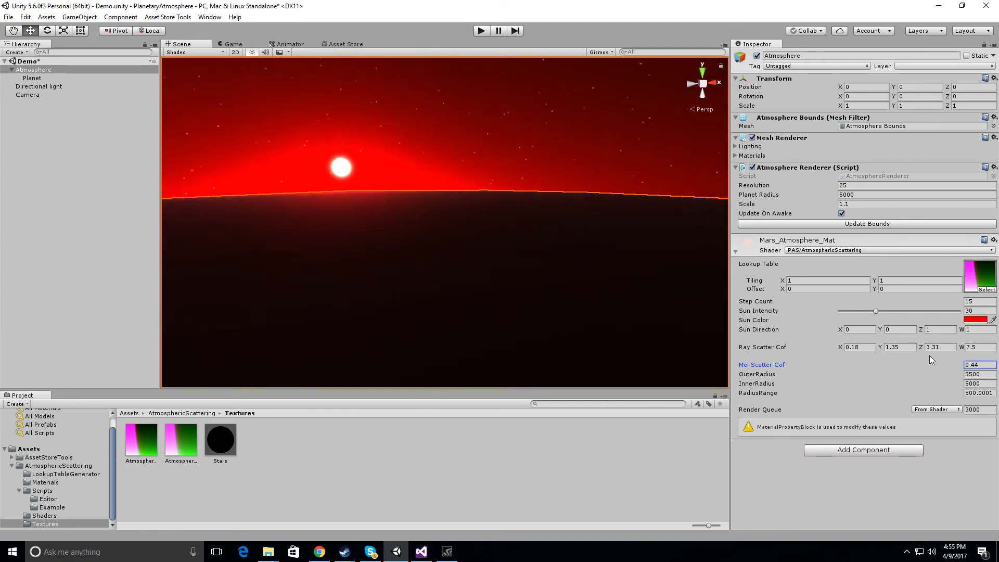
{"action": "left_click", "coordinate": [978, 365]}
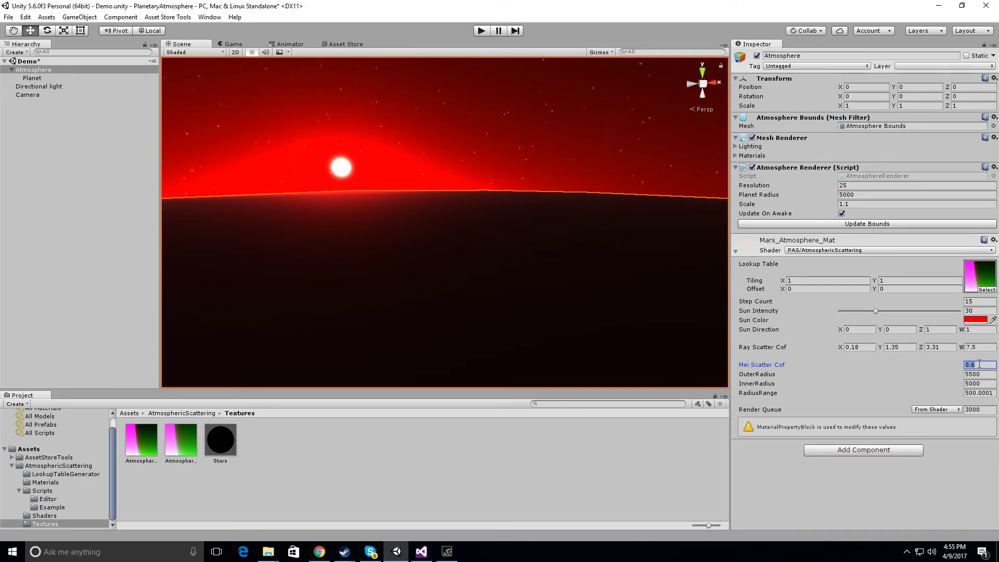
{"action": "key", "text": "BackSpace"}
{"action": "type", "text": ".75"}
{"action": "key", "text": "ctrl+s"}
Examine the sunset from near the planet's surface and the lit side of the atmosphere from outside.
{"action": "key", "text": "alt"}
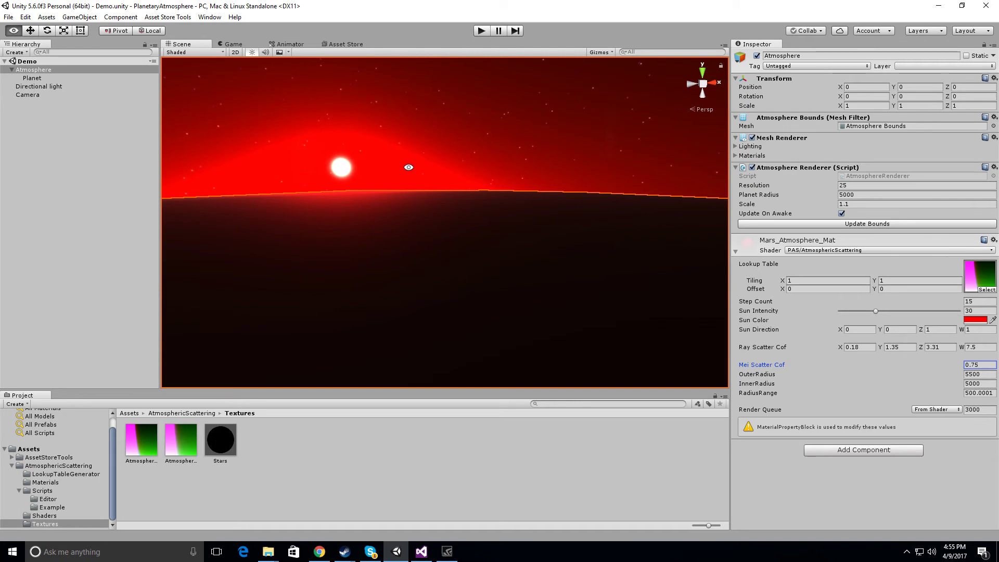
{"action": "left_click_drag", "start_coordinate": [408, 167], "coordinate": [391, 152], "text": "alt"}
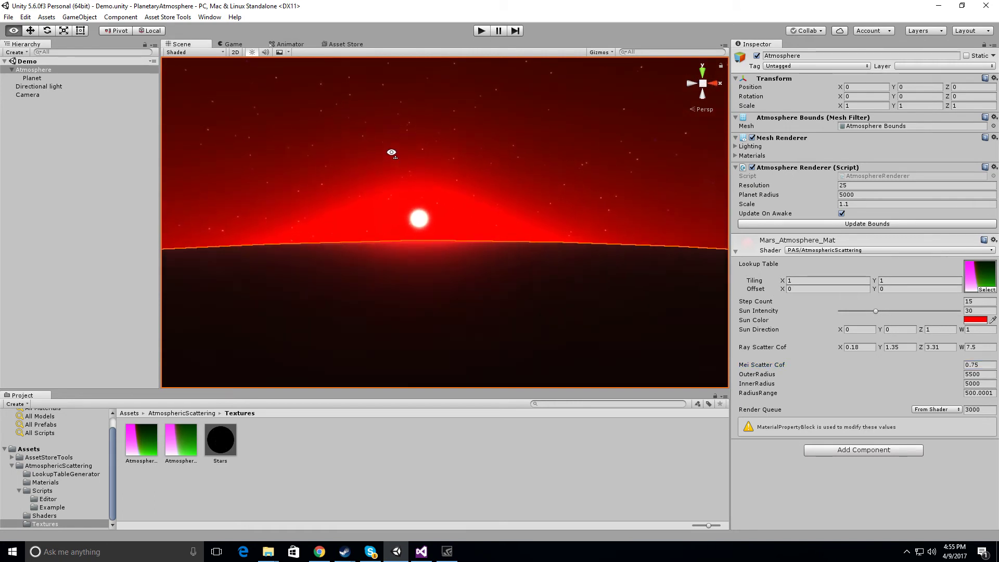
{"action": "key", "text": "e"}
{"action": "right_click_drag", "start_coordinate": [391, 152], "coordinate": [391, 162]}
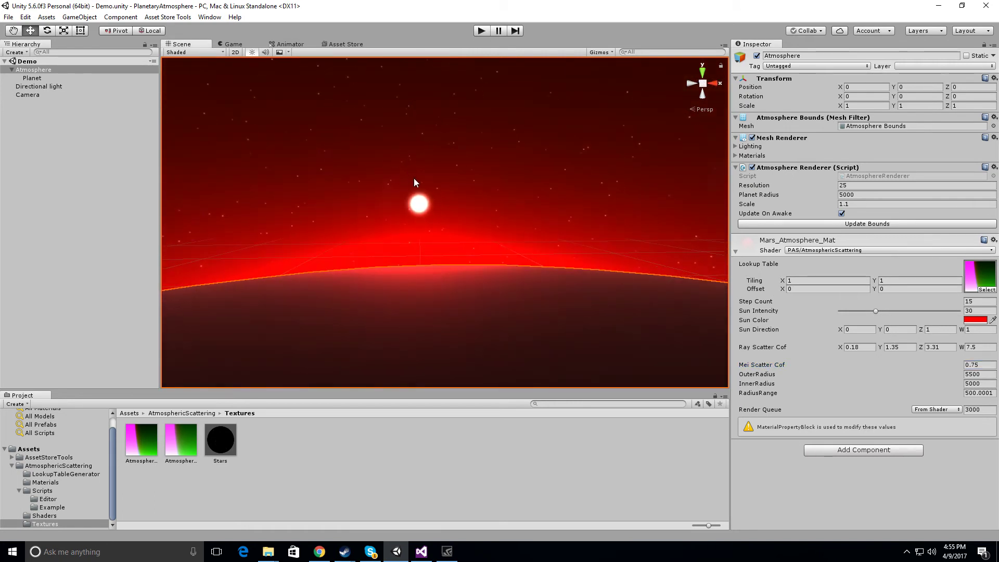
{"action": "key", "text": "f"}
{"action": "scroll", "coordinate": [418, 195], "scroll_direction": "up", "scroll_amount": 12}
{"action": "left_click_drag", "start_coordinate": [367, 164], "coordinate": [557, 176], "text": "alt"}
{"action": "left_click", "coordinate": [376, 98]}
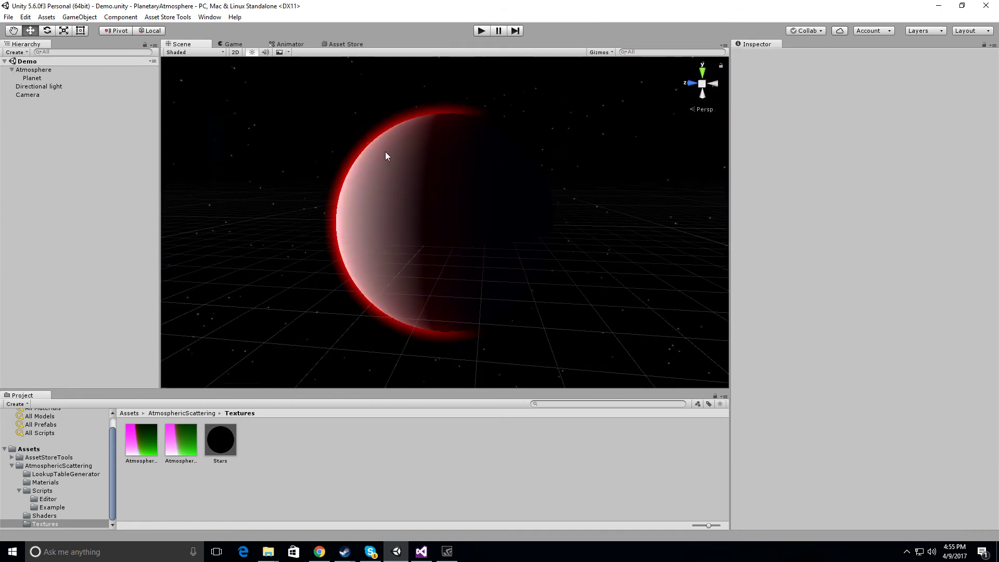
{"action": "scroll", "coordinate": [382, 159], "scroll_direction": "up", "scroll_amount": 1}
{"action": "left_click", "coordinate": [348, 140]}
{"action": "key", "text": "f"}
{"action": "left_click_drag", "start_coordinate": [401, 174], "coordinate": [370, 180], "text": "alt"}
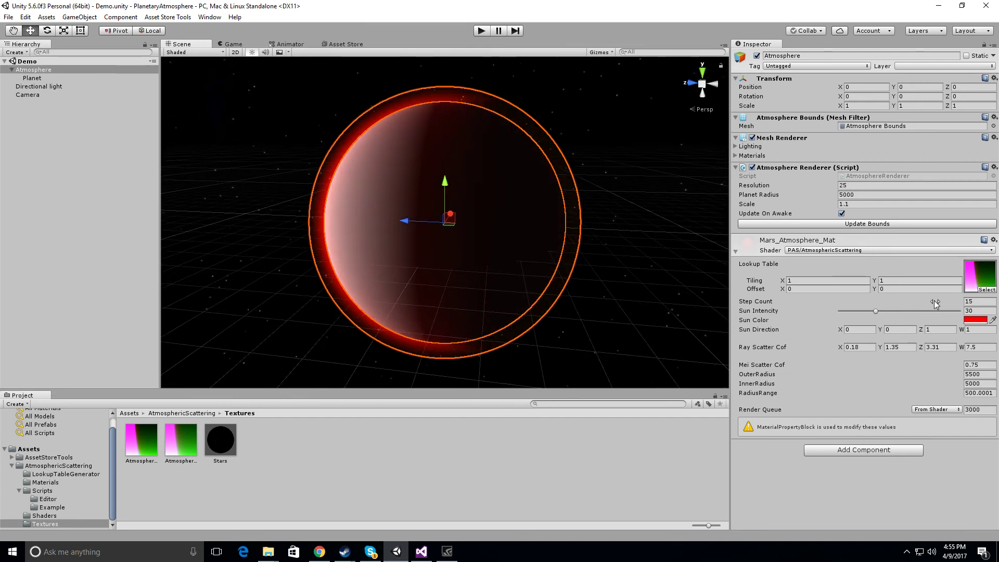
Change the material's Sun Color from red to magenta and view the atmosphere around the camera's position.
{"action": "left_click", "coordinate": [976, 320]}
{"action": "left_click_drag", "start_coordinate": [721, 207], "coordinate": [745, 160]}
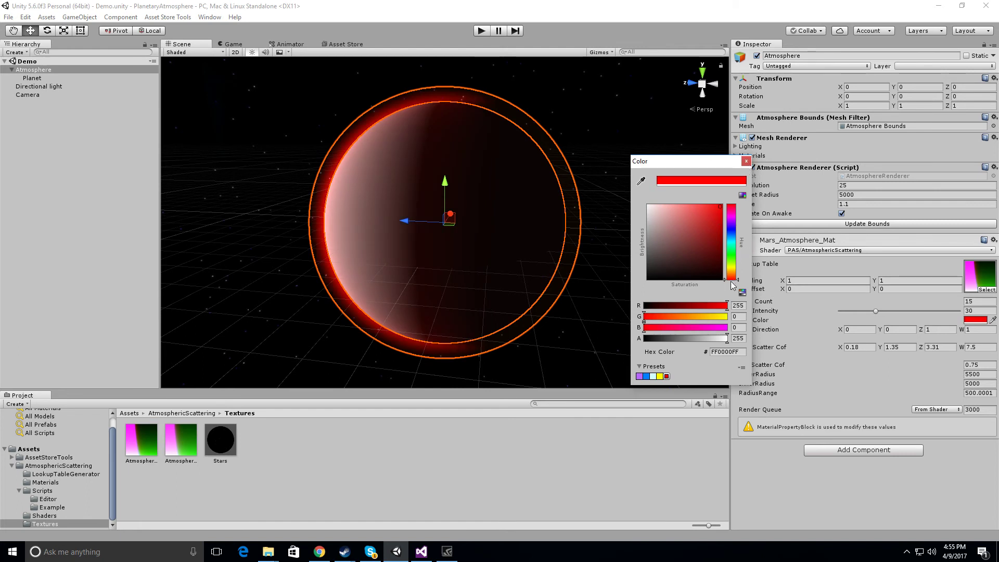
{"action": "left_click_drag", "start_coordinate": [732, 281], "coordinate": [744, 223]}
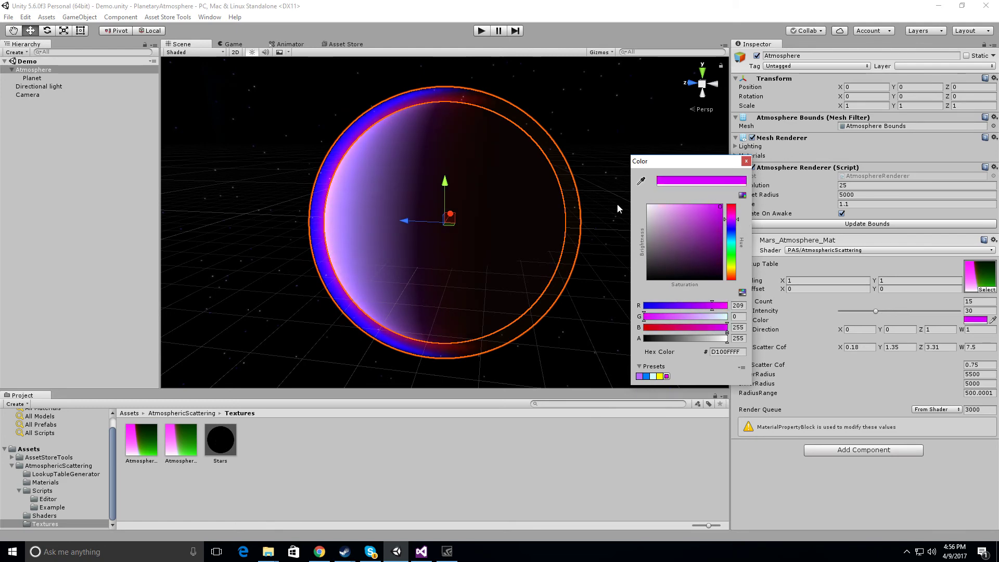
{"action": "left_click", "coordinate": [731, 215]}
{"action": "left_click", "coordinate": [589, 185], "text": "alt"}
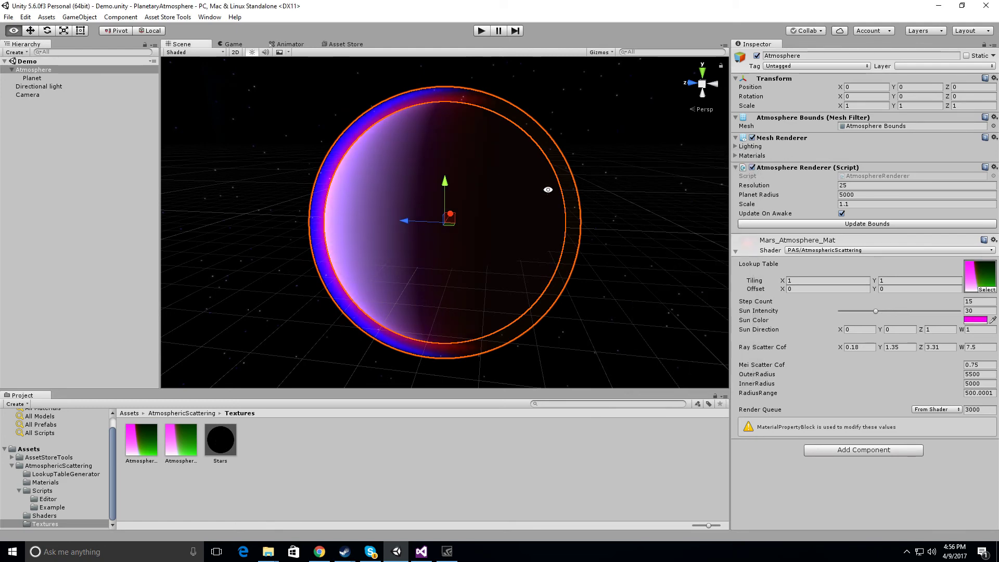
{"action": "left_click_drag", "start_coordinate": [574, 179], "coordinate": [446, 196], "text": "alt"}
{"action": "double_click", "coordinate": [28, 95]}
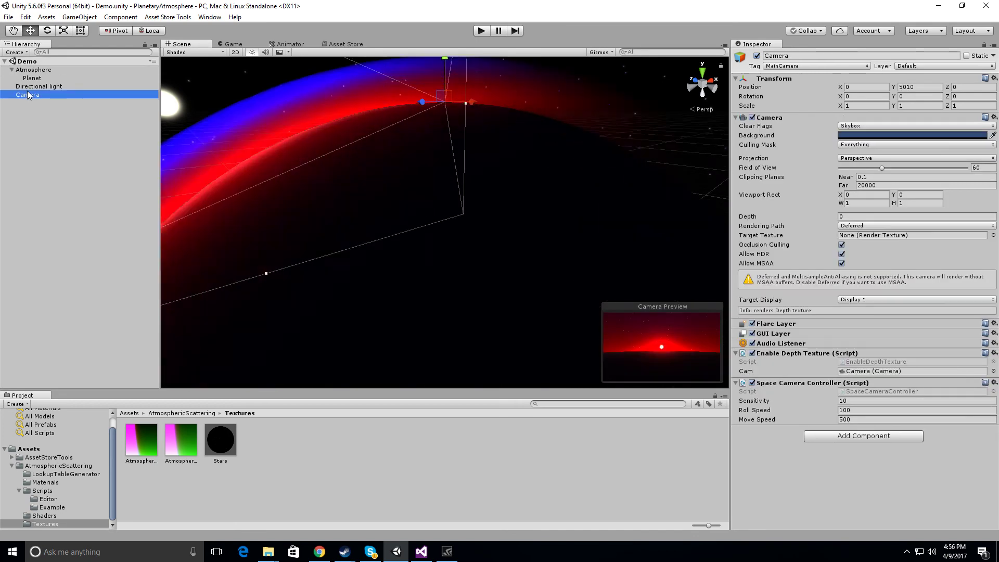
{"action": "key", "text": "e"}
{"action": "right_click_drag", "start_coordinate": [238, 98], "coordinate": [234, 97]}
{"action": "left_click_drag", "start_coordinate": [234, 97], "coordinate": [395, 161], "text": "alt"}
Lower the saturation of the Atmosphere material's Sun Color to a lighter pink and view it from the camera and from outside.
{"action": "left_click", "coordinate": [522, 125]}
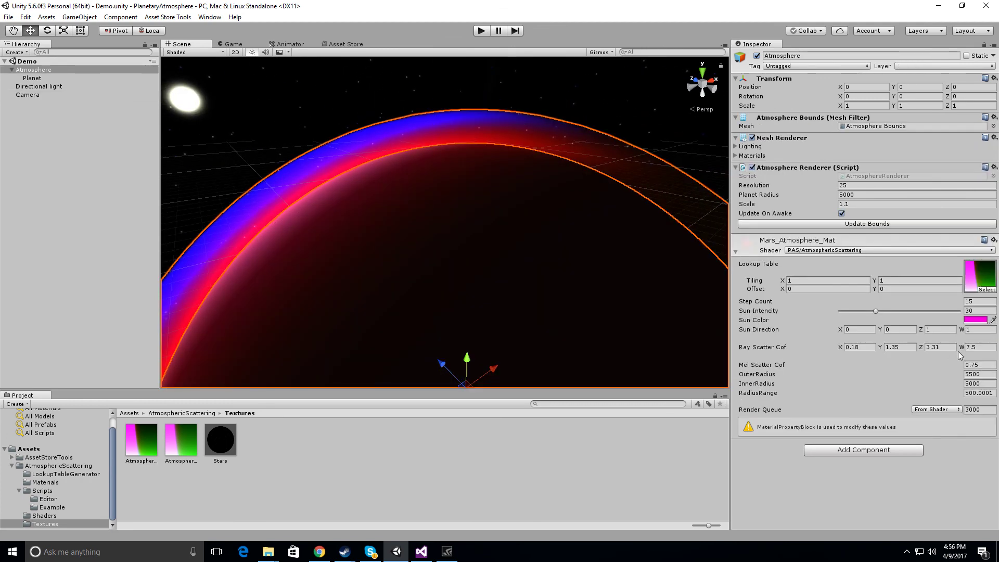
{"action": "left_click", "coordinate": [973, 319]}
{"action": "mouse_move", "coordinate": [700, 201]}
{"action": "left_mouse_down"}
{"action": "mouse_move", "coordinate": [676, 201]}
{"action": "mouse_move", "coordinate": [697, 201]}
{"action": "left_mouse_up"}
{"action": "left_click", "coordinate": [475, 196]}
{"action": "right_click_drag", "start_coordinate": [476, 199], "coordinate": [450, 190]}
{"action": "left_click", "coordinate": [27, 95]}
{"action": "key", "text": "f"}
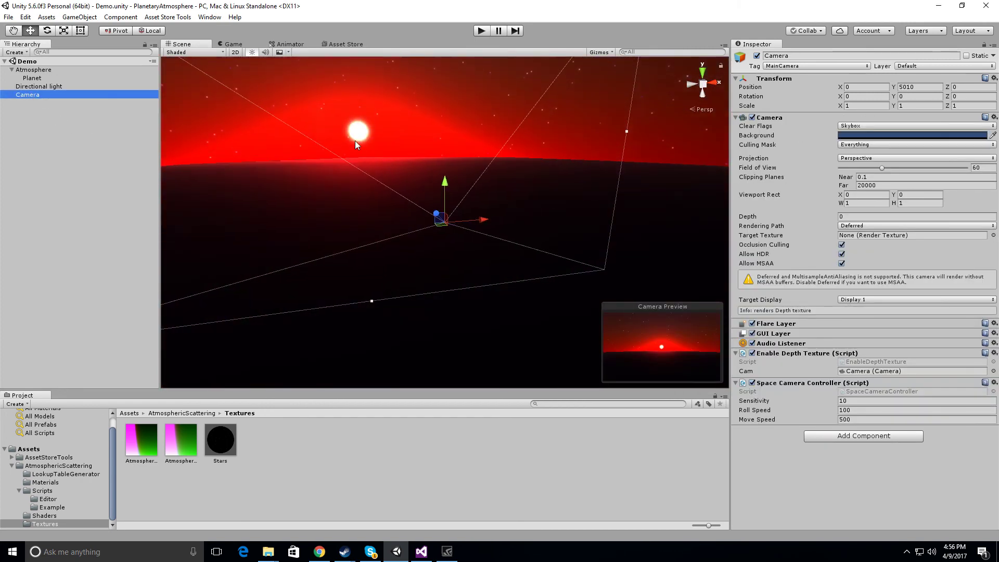
{"action": "right_click_drag", "start_coordinate": [386, 147], "coordinate": [441, 130]}
{"action": "left_click", "coordinate": [441, 130]}
{"action": "key", "text": "f"}
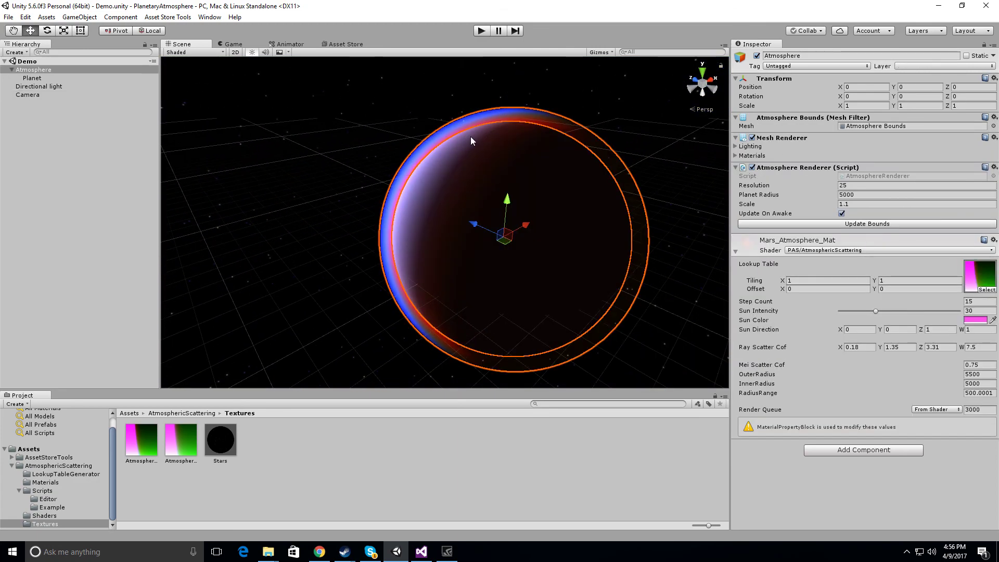